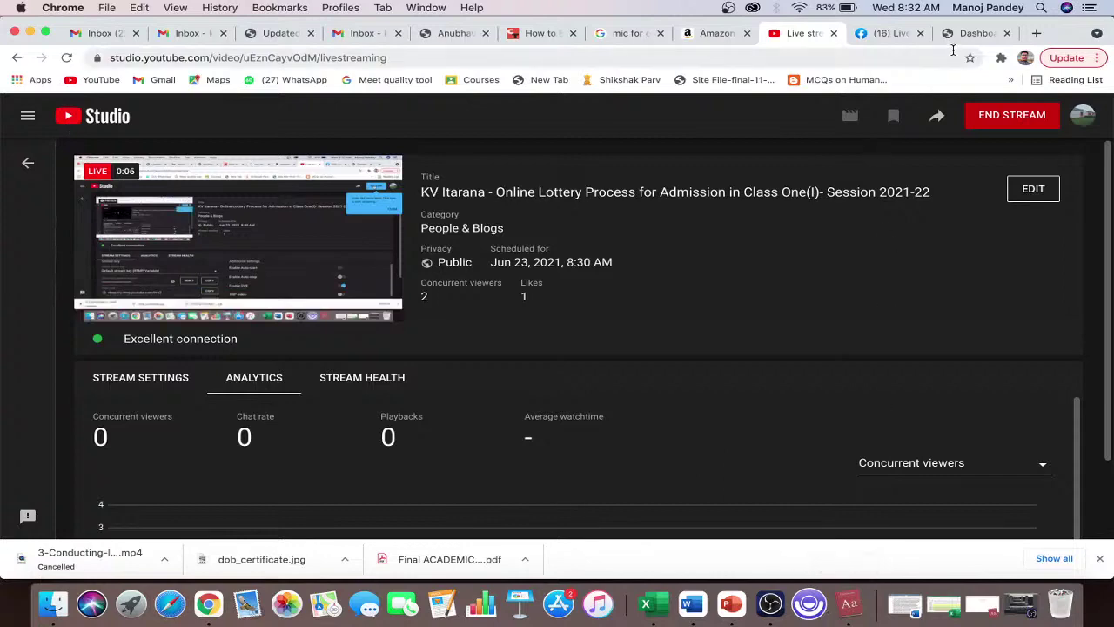
- Switch to the KV Itarana Alwar admission dashboard and review the applications overview by service category, caste, gender and day
{"action": "left_click", "coordinate": [963, 36]}
{"action": "scroll", "coordinate": [629, 362], "scroll_direction": "down", "scroll_amount": 3}
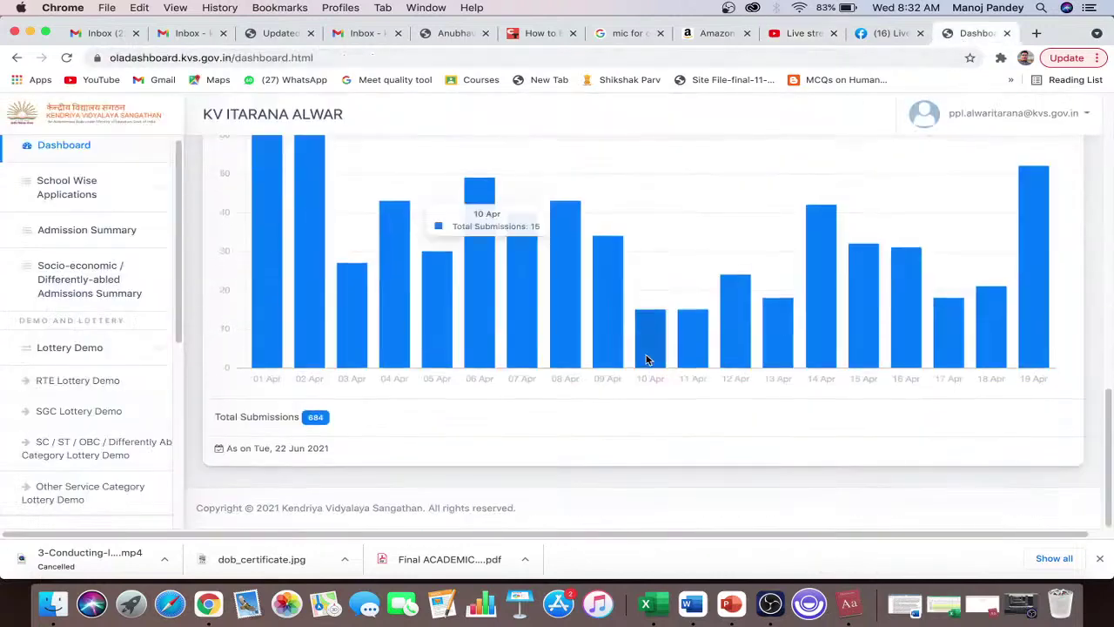
{"action": "scroll", "coordinate": [641, 360], "scroll_direction": "up", "scroll_amount": 15}
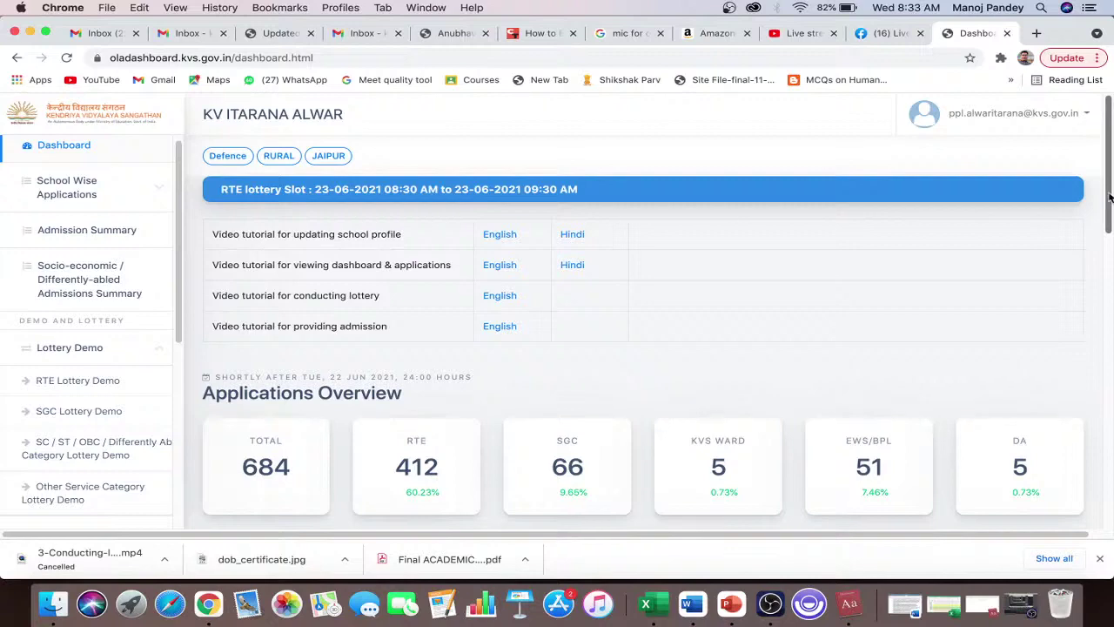
{"action": "left_click_drag", "start_coordinate": [1110, 198], "coordinate": [1102, 298]}
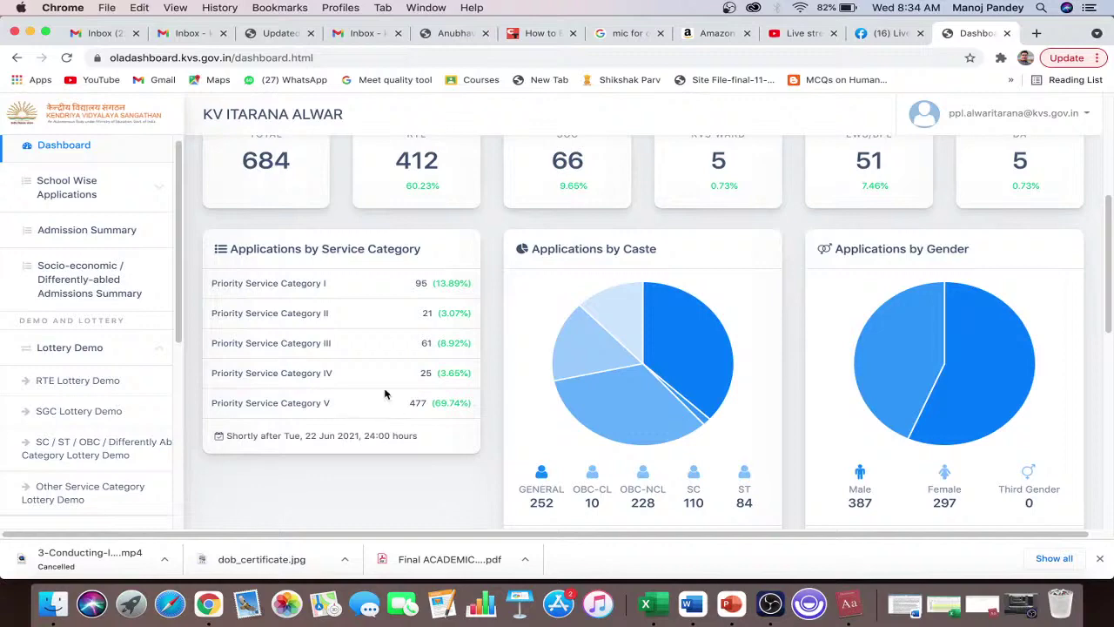
{"action": "scroll", "coordinate": [385, 391], "scroll_direction": "down", "scroll_amount": 2}
{"action": "scroll", "coordinate": [360, 304], "scroll_direction": "down", "scroll_amount": 4}
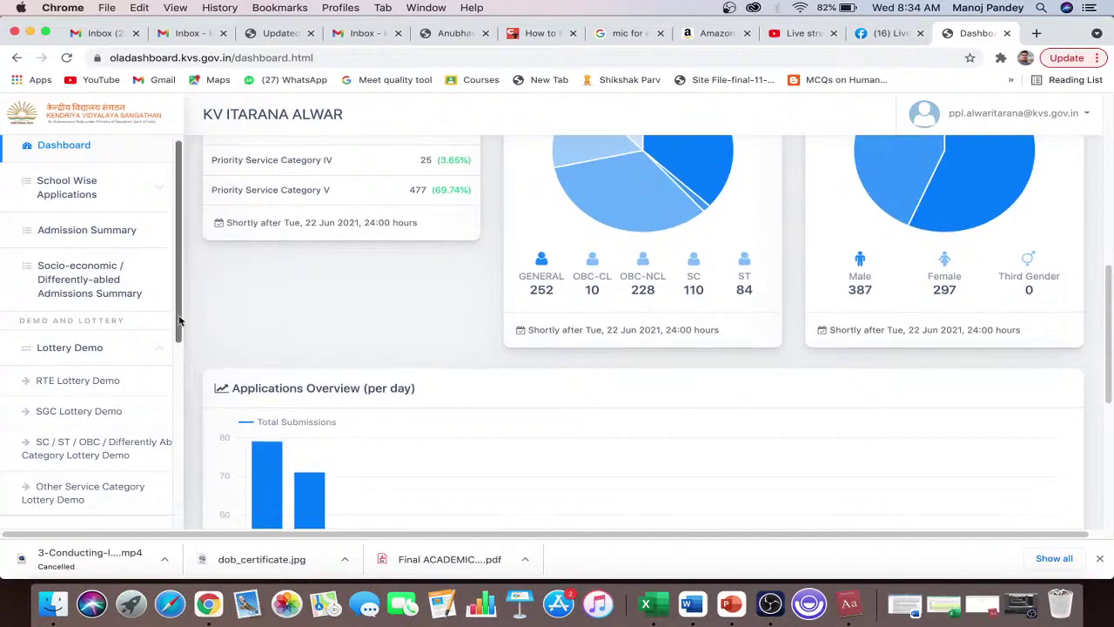
- Open the RTE Lottery Demo and conduct the demo lottery on the dummy applications, accepting the school's confirmation
{"action": "left_click_drag", "start_coordinate": [180, 320], "coordinate": [193, 431]}
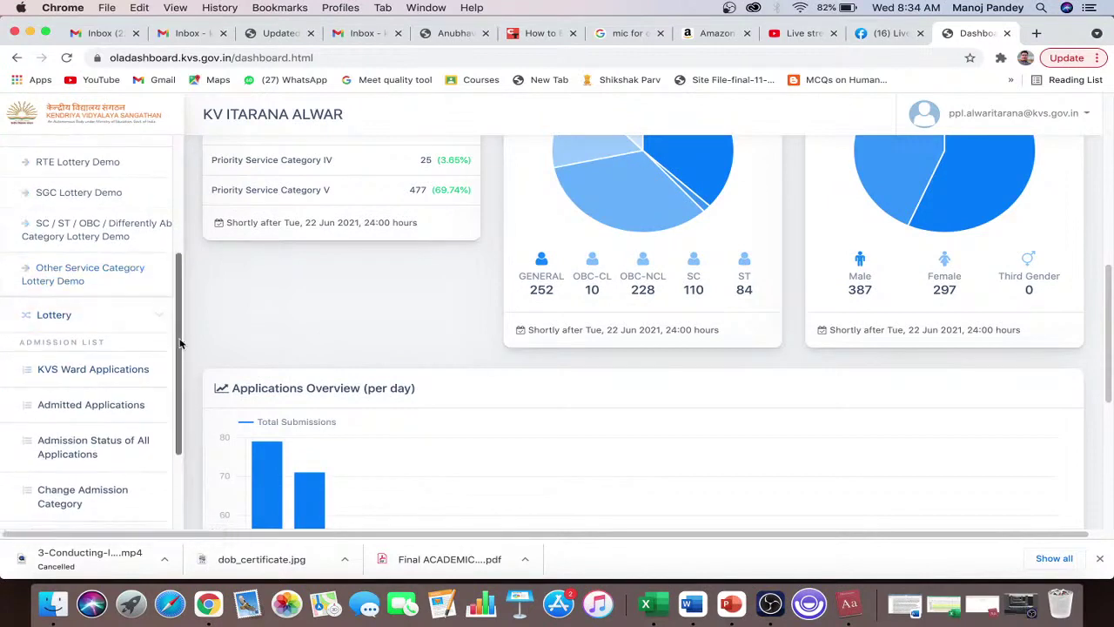
{"action": "scroll", "coordinate": [174, 334], "scroll_direction": "up", "scroll_amount": 3}
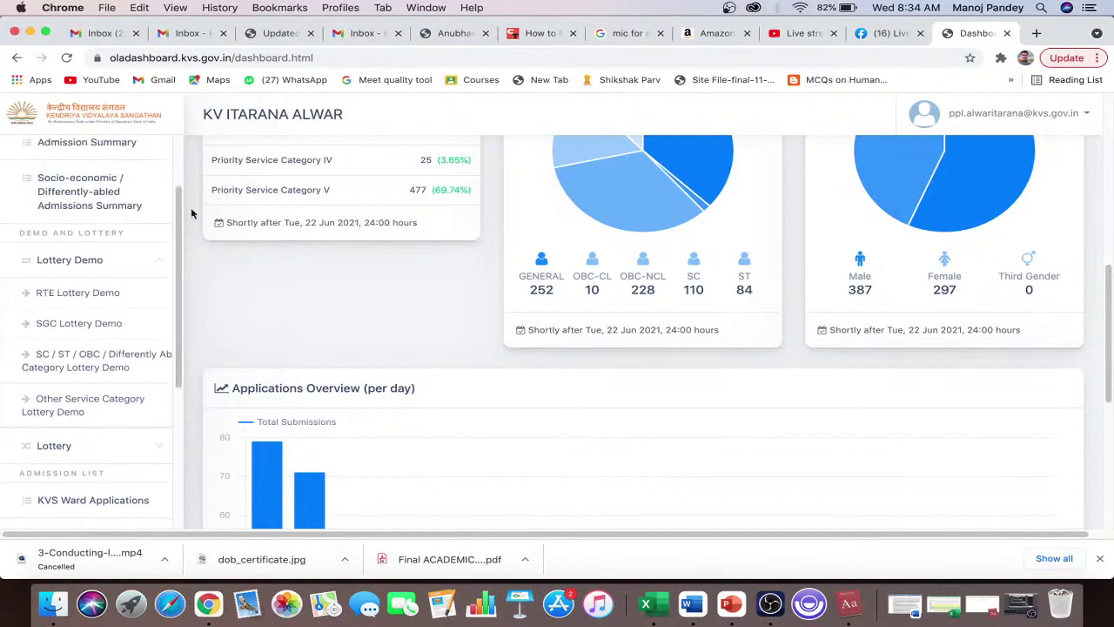
{"action": "left_click", "coordinate": [94, 274]}
{"action": "left_click", "coordinate": [85, 260]}
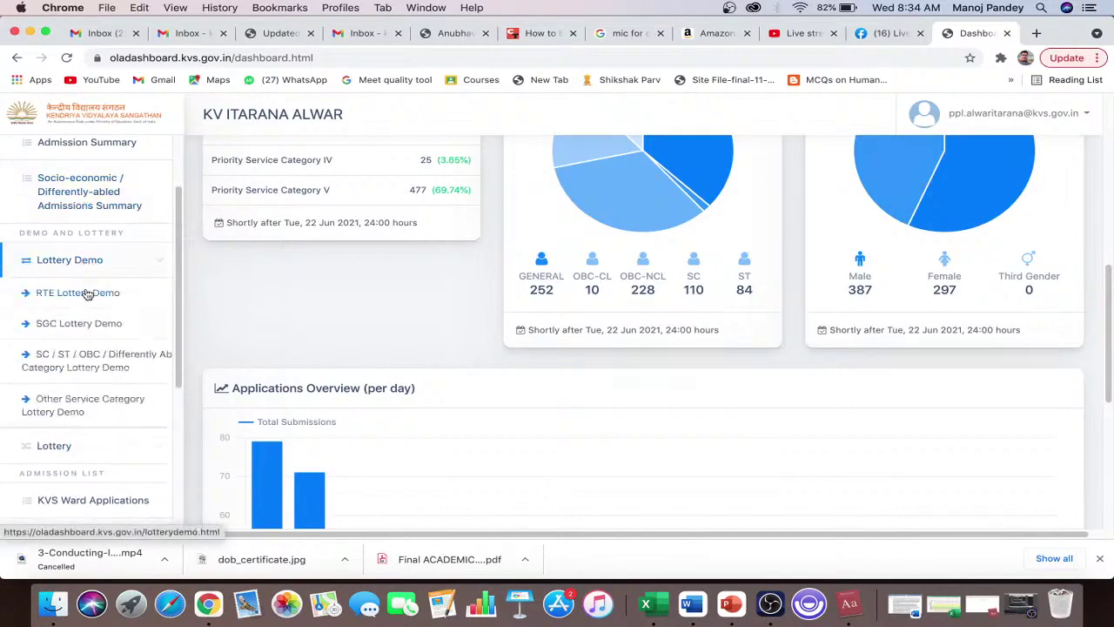
{"action": "left_click", "coordinate": [87, 294]}
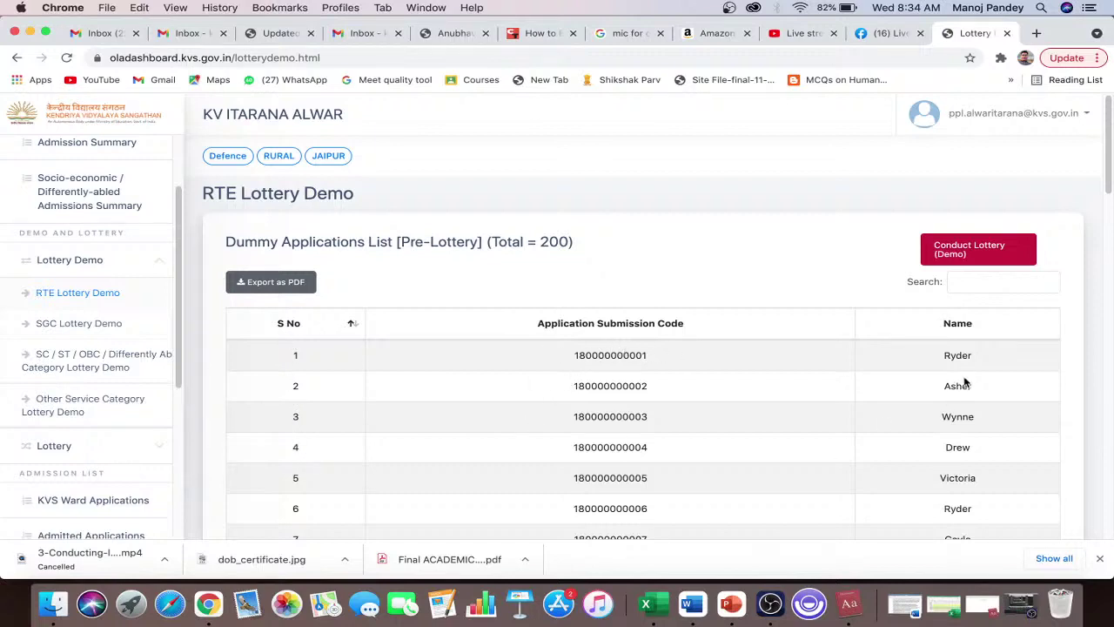
{"action": "left_click", "coordinate": [1002, 257]}
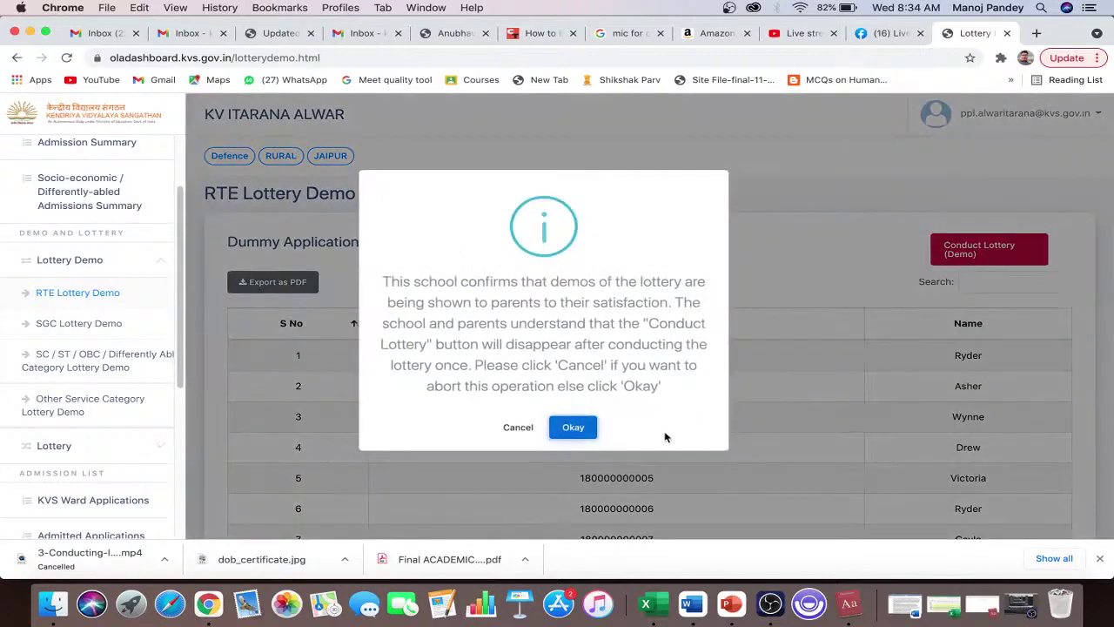
{"action": "left_click", "coordinate": [574, 432]}
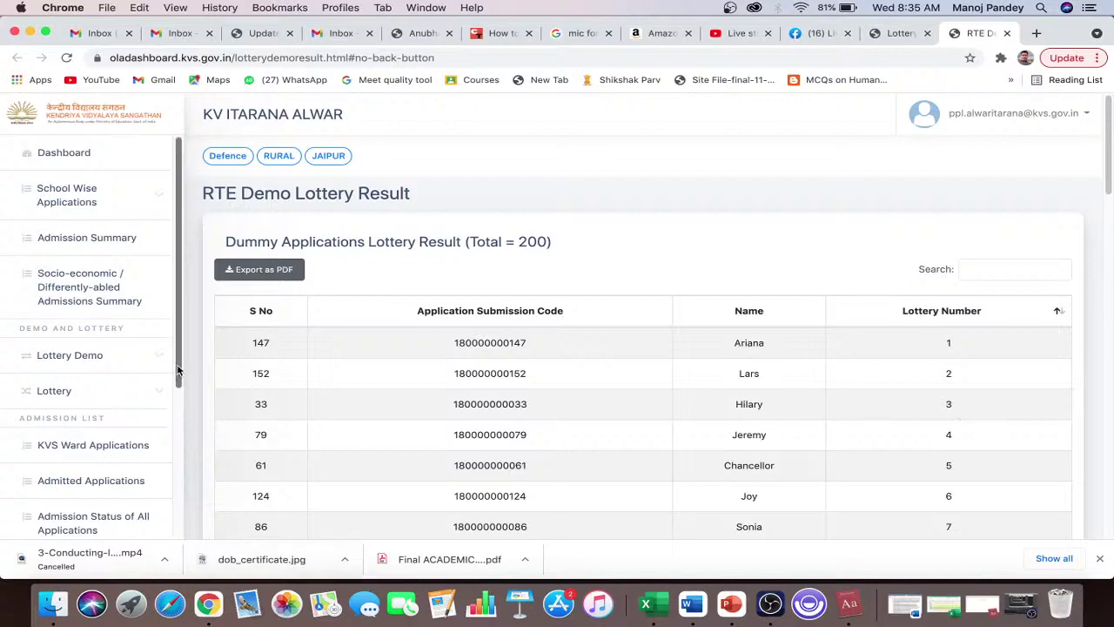
- Conduct the actual RTE lottery for the eligible applications, accepting the confirmation, and look through its result list
{"action": "left_click_drag", "start_coordinate": [178, 377], "coordinate": [198, 479]}
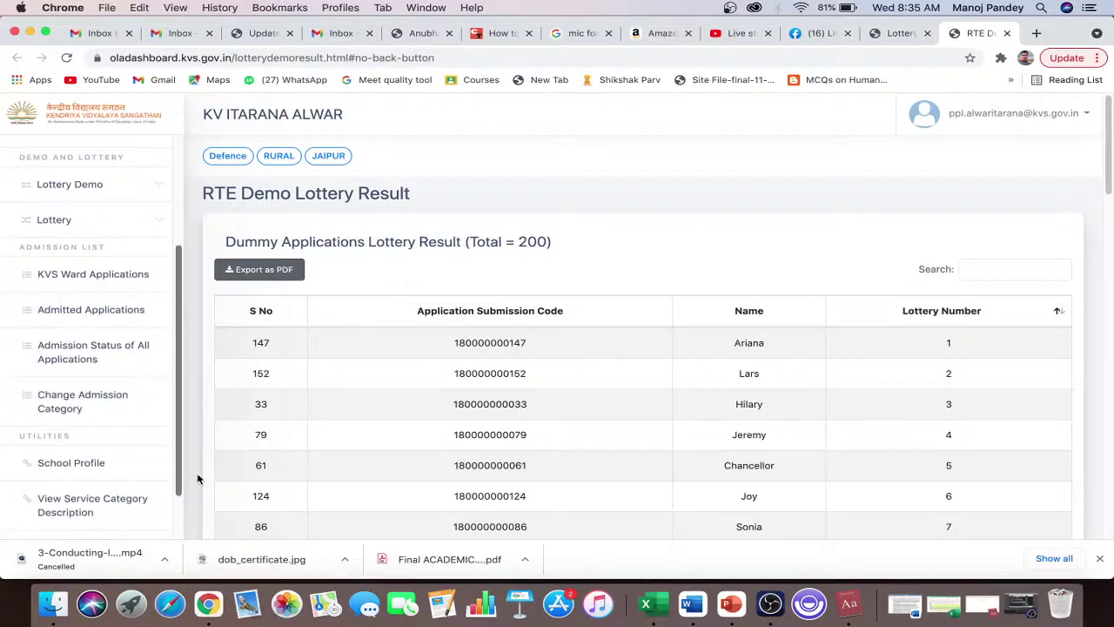
{"action": "left_click_drag", "start_coordinate": [198, 479], "coordinate": [211, 415]}
{"action": "left_click", "coordinate": [90, 324]}
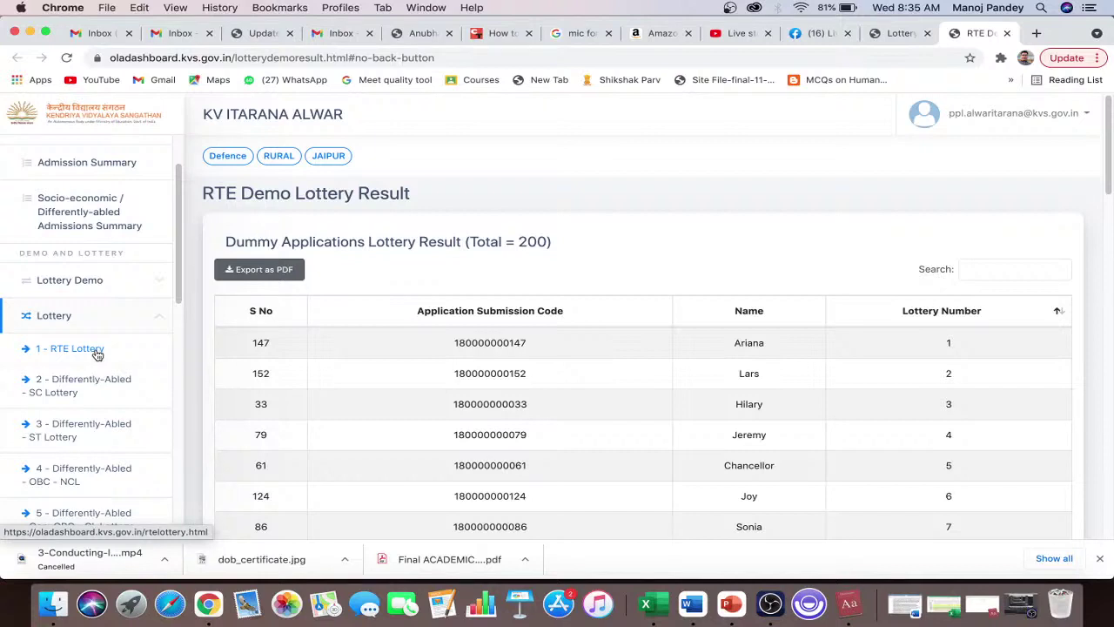
{"action": "left_click", "coordinate": [97, 355]}
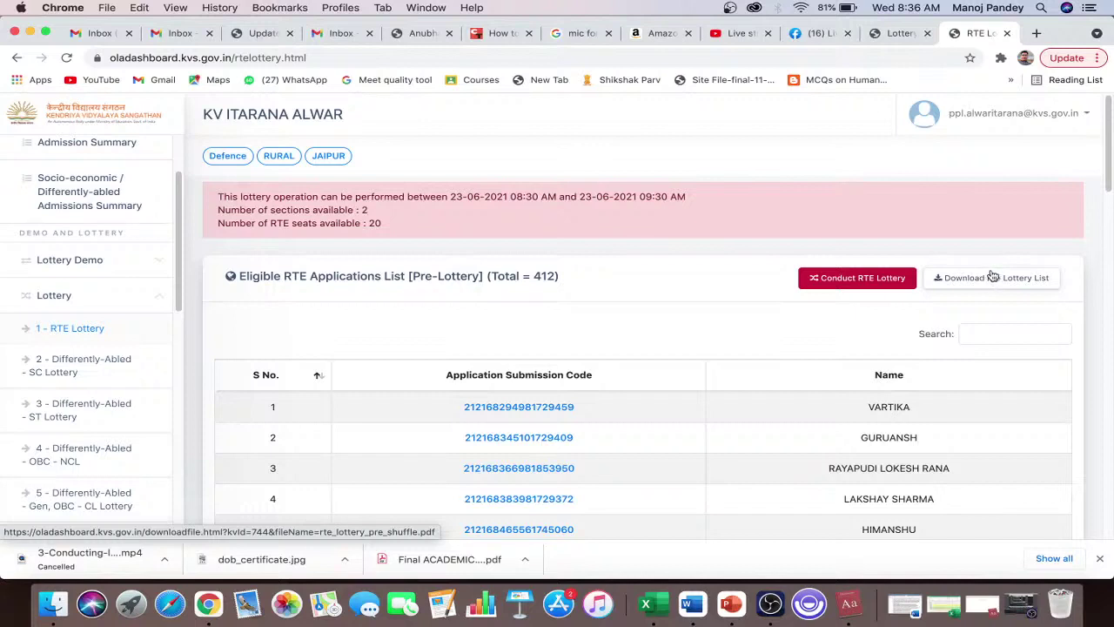
{"action": "left_click", "coordinate": [867, 280]}
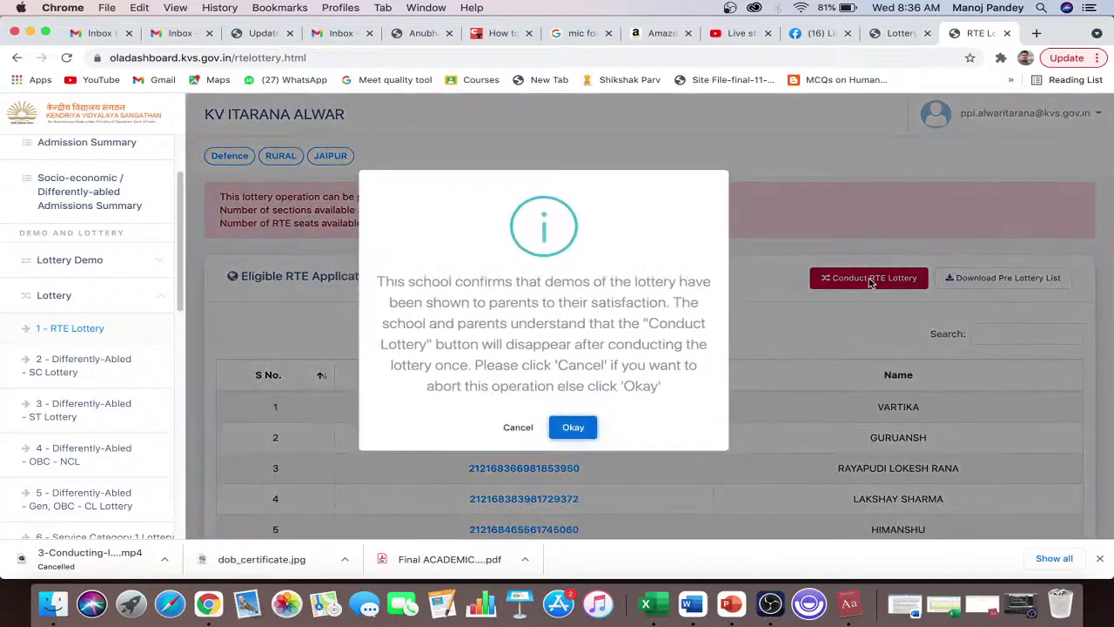
{"action": "left_click", "coordinate": [573, 427]}
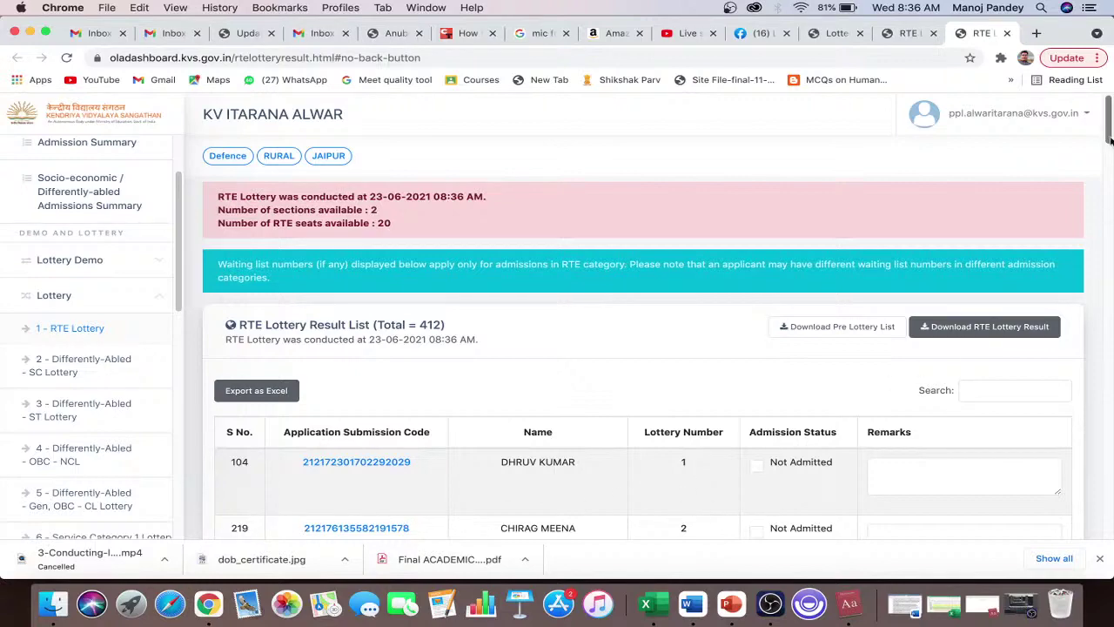
{"action": "mouse_move", "coordinate": [1109, 144]}
{"action": "left_mouse_down"}
{"action": "mouse_move", "coordinate": [1110, 255]}
{"action": "mouse_move", "coordinate": [1109, 162]}
{"action": "left_mouse_up"}
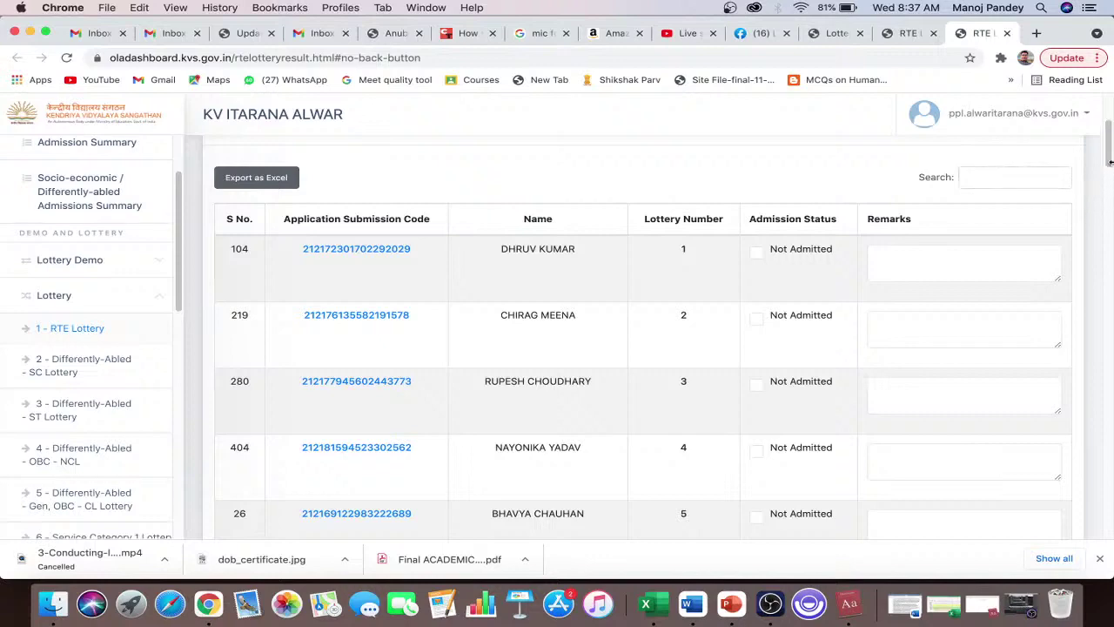
{"action": "scroll", "coordinate": [1110, 163], "scroll_direction": "down", "scroll_amount": 7}
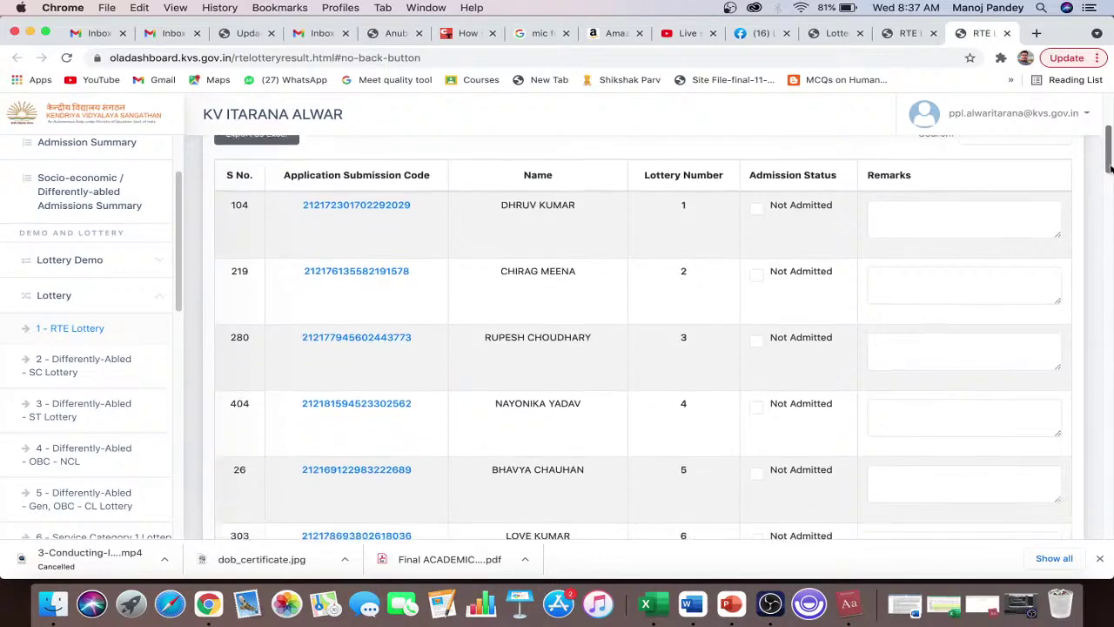
{"action": "scroll", "coordinate": [1109, 166], "scroll_direction": "up", "scroll_amount": 6}
{"action": "scroll", "coordinate": [1109, 164], "scroll_direction": "up", "scroll_amount": 3}
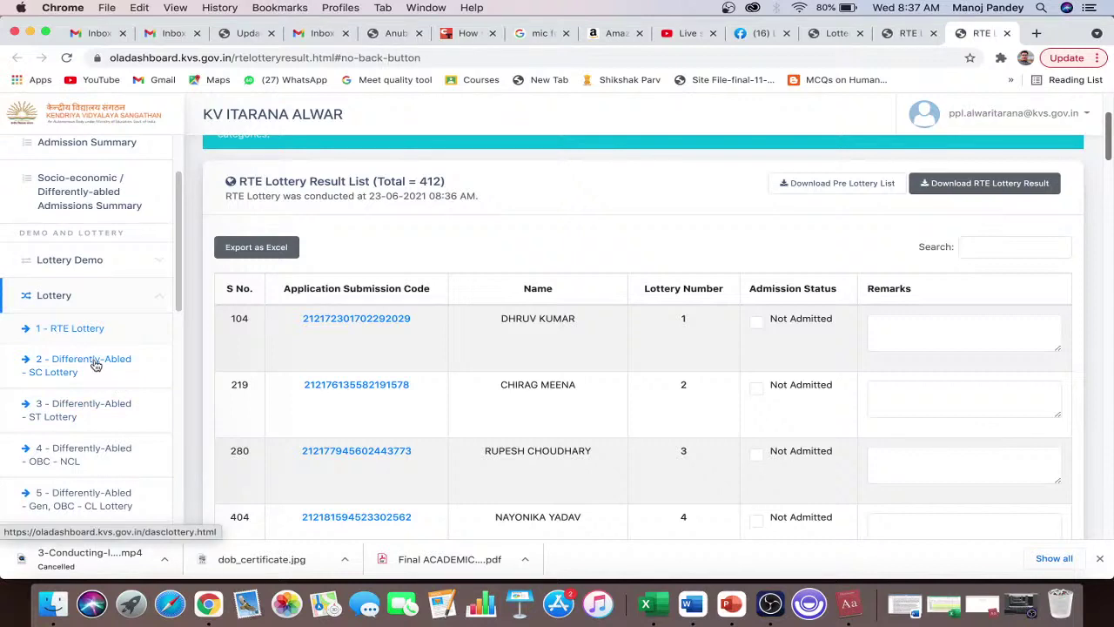
- Check the Differently-Abled SC and Differently-Abled ST lottery pages for eligible applicants
{"action": "left_click_drag", "start_coordinate": [178, 307], "coordinate": [179, 341]}
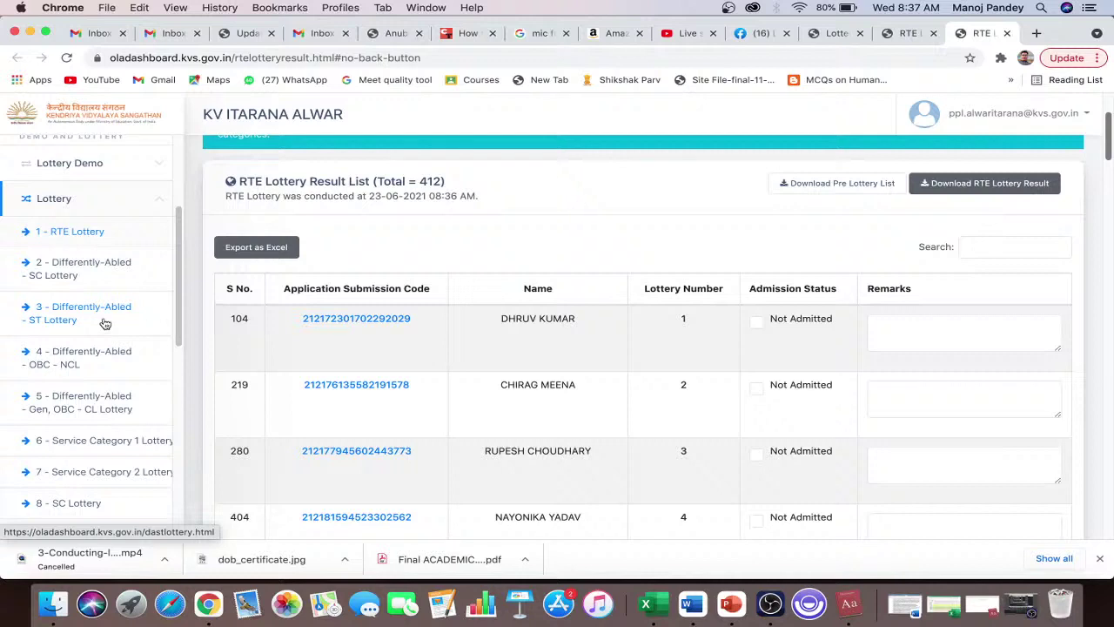
{"action": "left_click", "coordinate": [80, 275]}
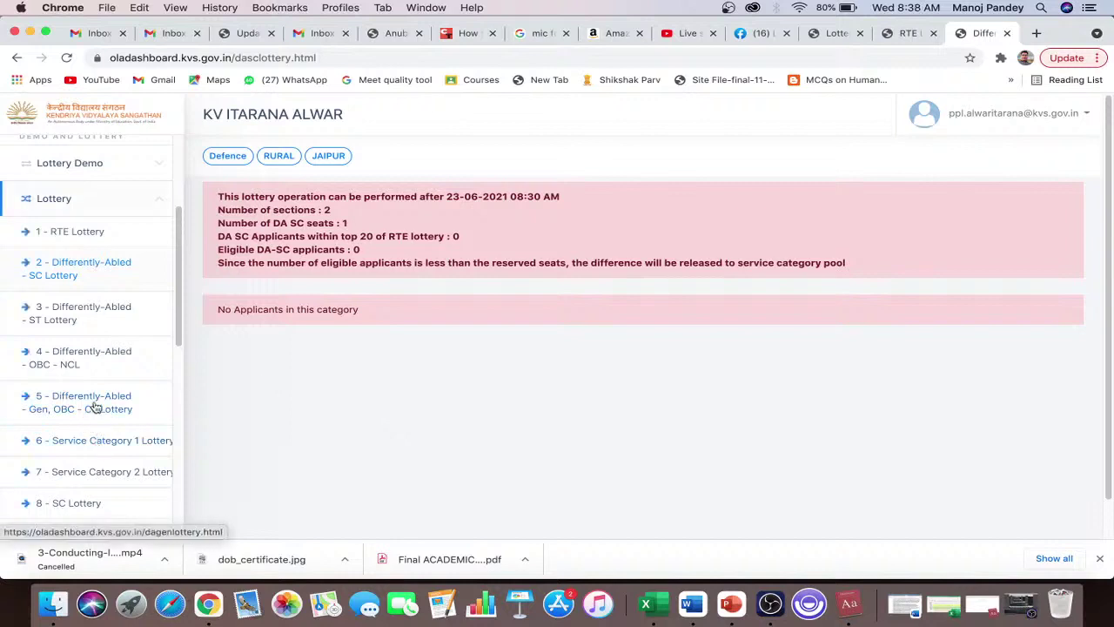
{"action": "left_click", "coordinate": [86, 323]}
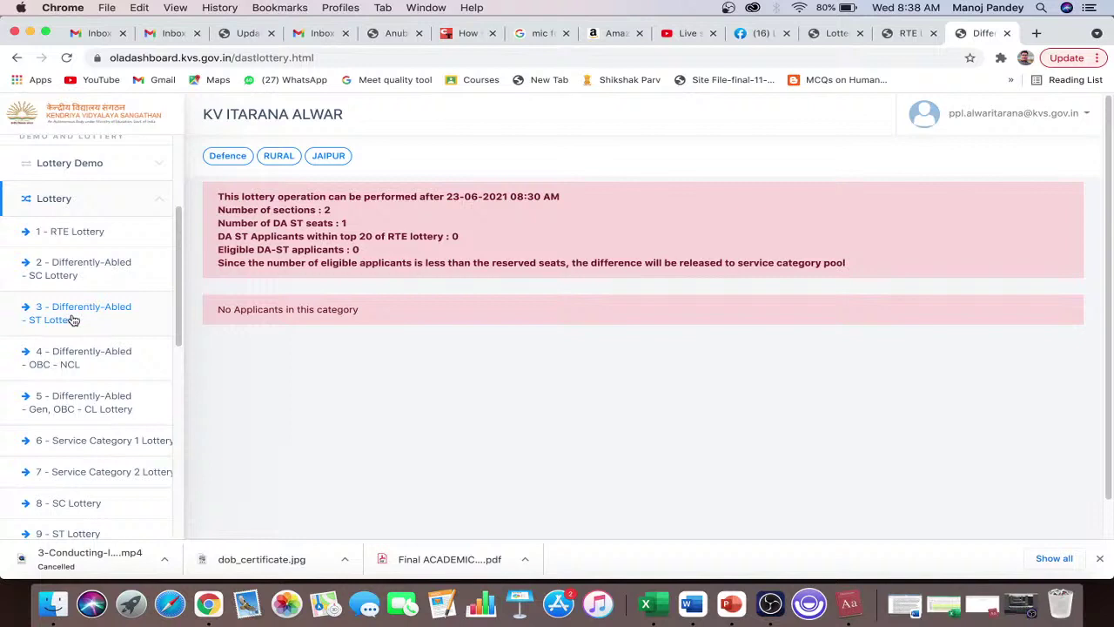
- Conduct the Differently-Abled OBC - NCL lottery, accepting the confirmation, and view its results
{"action": "left_click", "coordinate": [69, 366]}
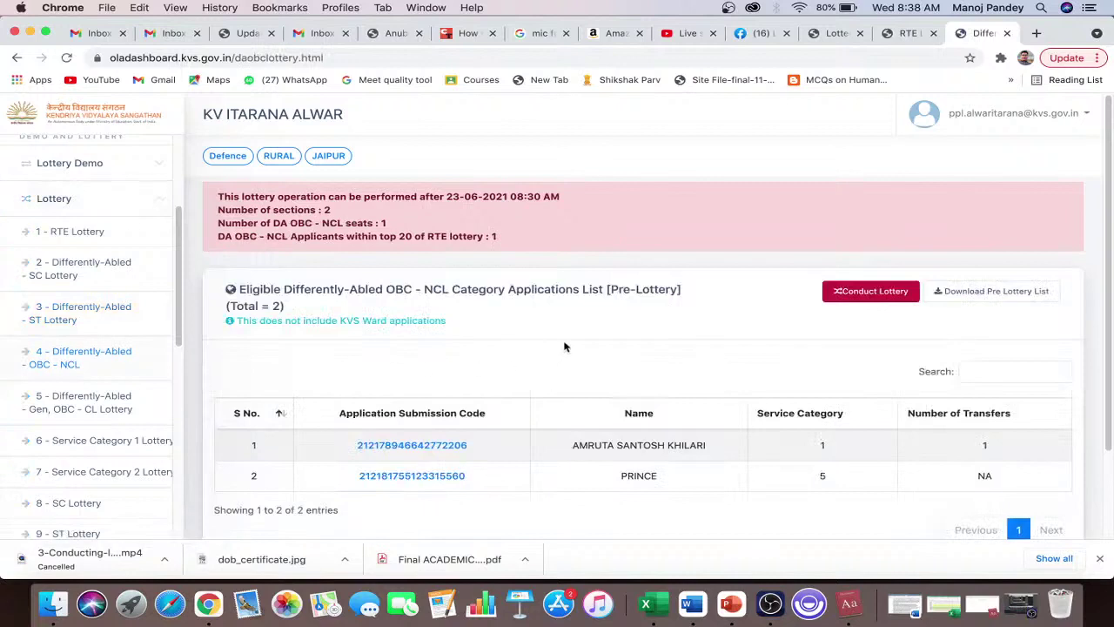
{"action": "left_click", "coordinate": [878, 296]}
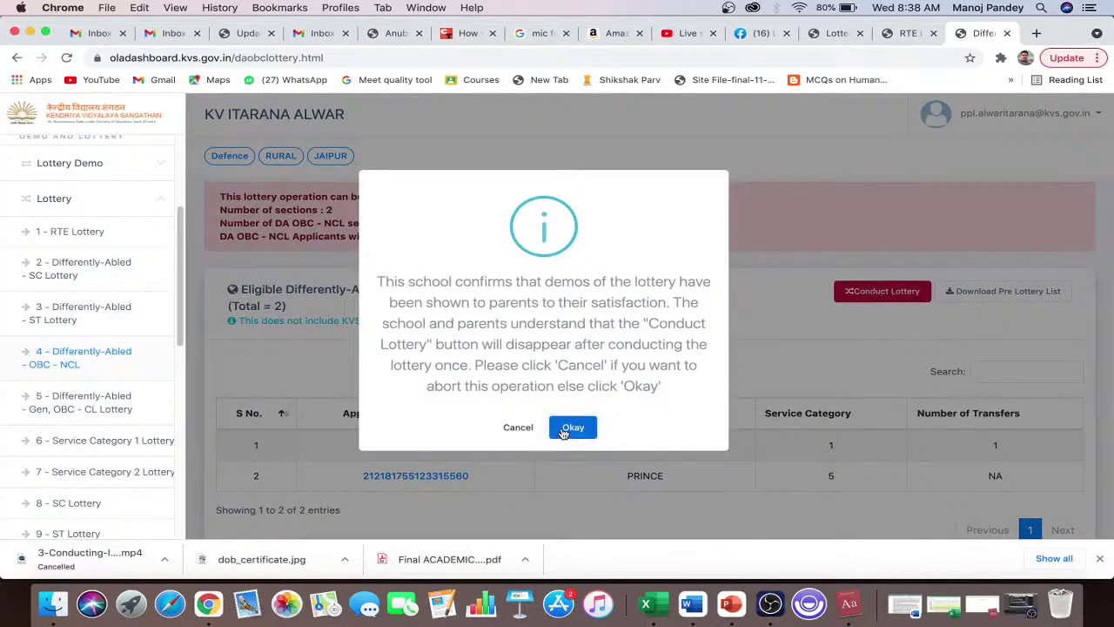
{"action": "left_click", "coordinate": [571, 427]}
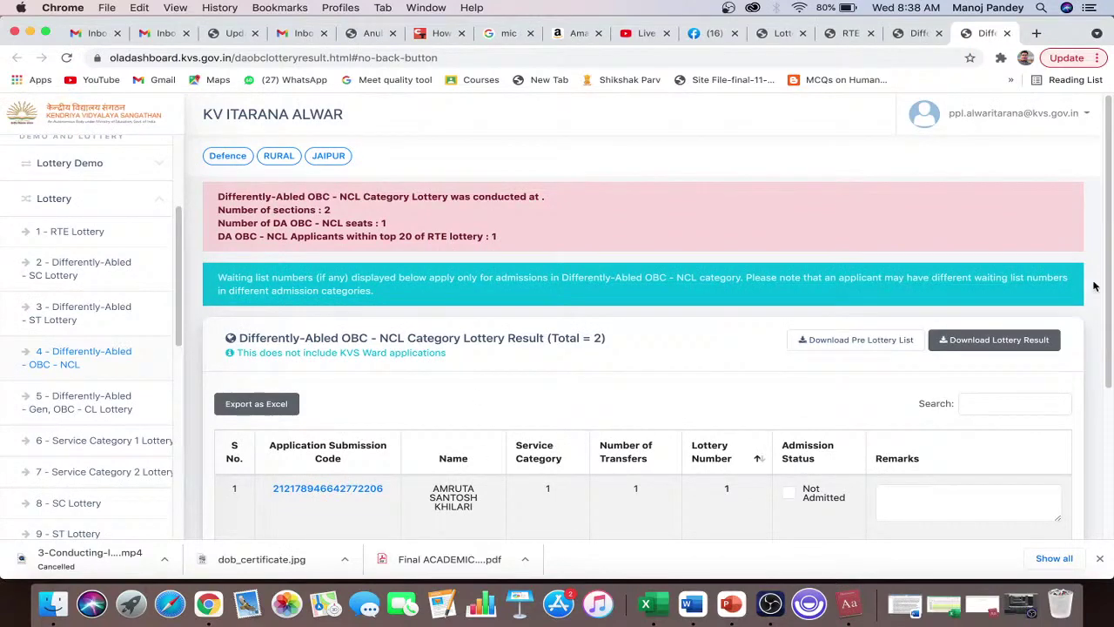
{"action": "left_click_drag", "start_coordinate": [1108, 289], "coordinate": [1110, 381]}
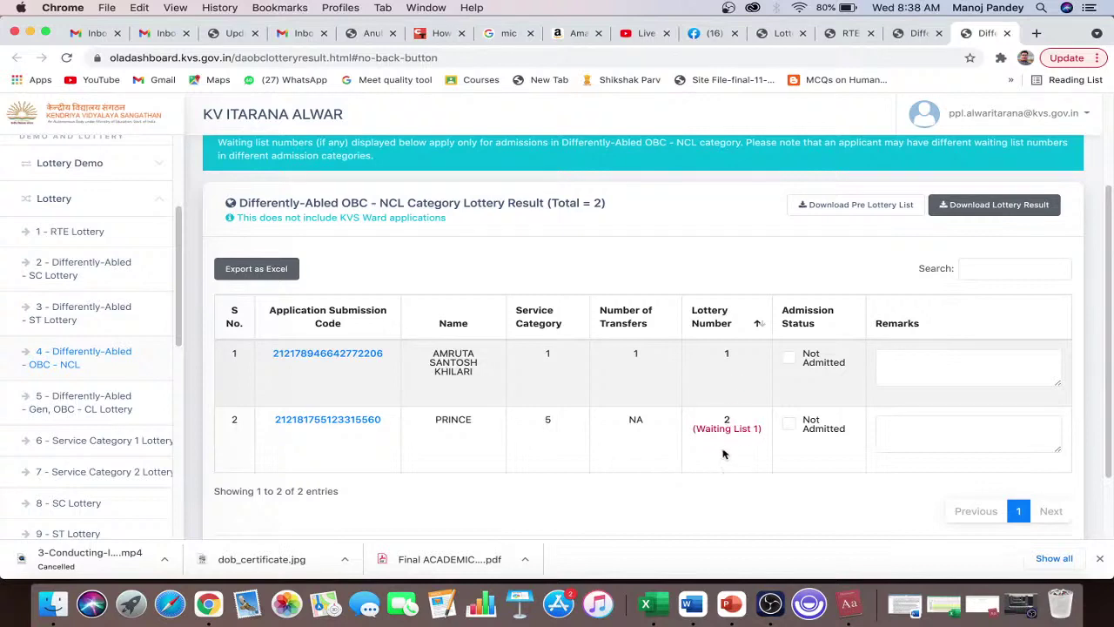
- Conduct the Differently-Abled Gen, OBC - CL lottery, accepting the confirmation, and review its results
{"action": "left_click", "coordinate": [95, 410]}
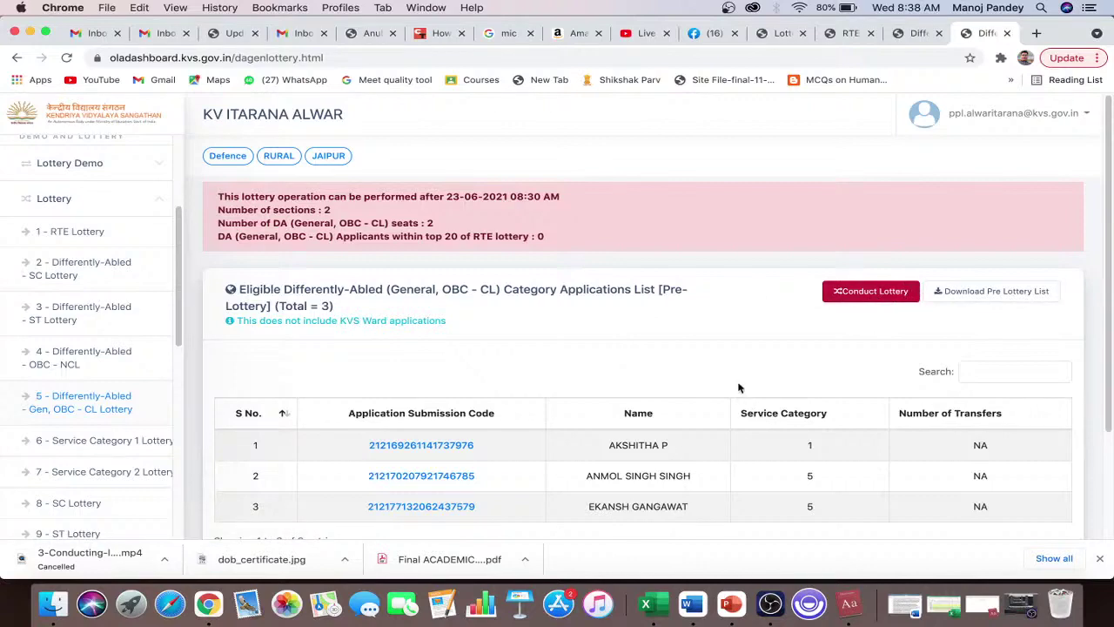
{"action": "left_click", "coordinate": [862, 294]}
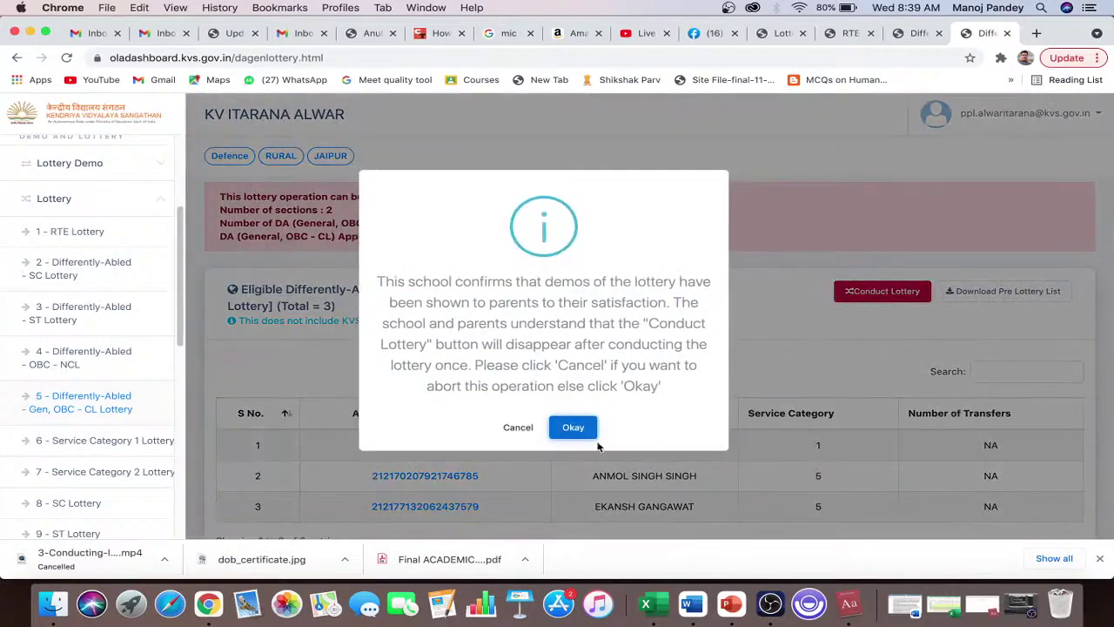
{"action": "left_click", "coordinate": [574, 428]}
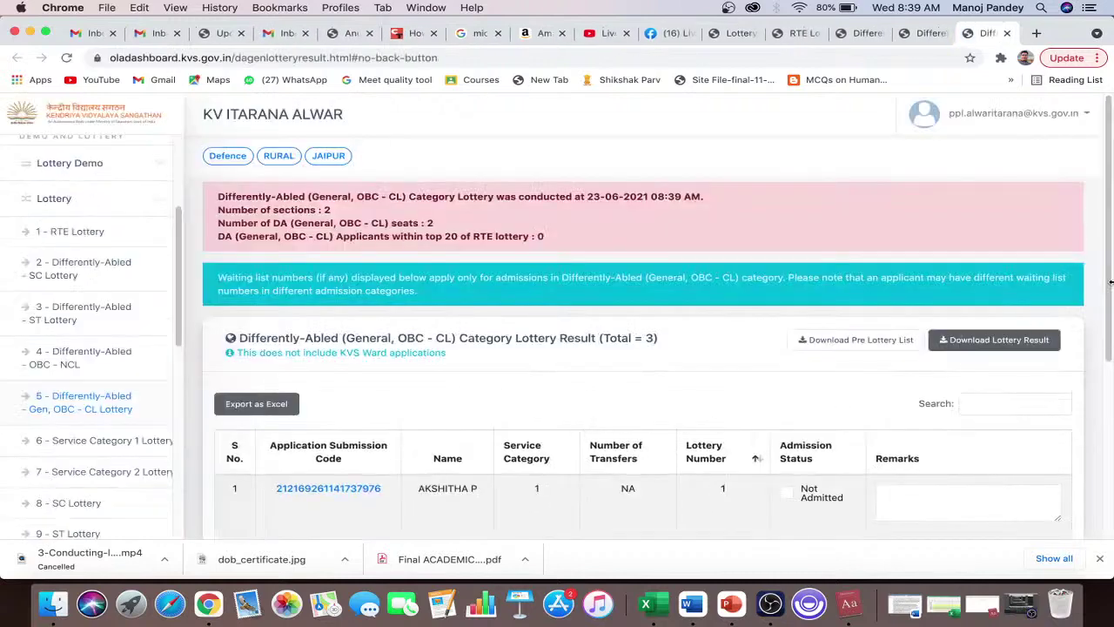
{"action": "left_click_drag", "start_coordinate": [1111, 281], "coordinate": [1108, 424]}
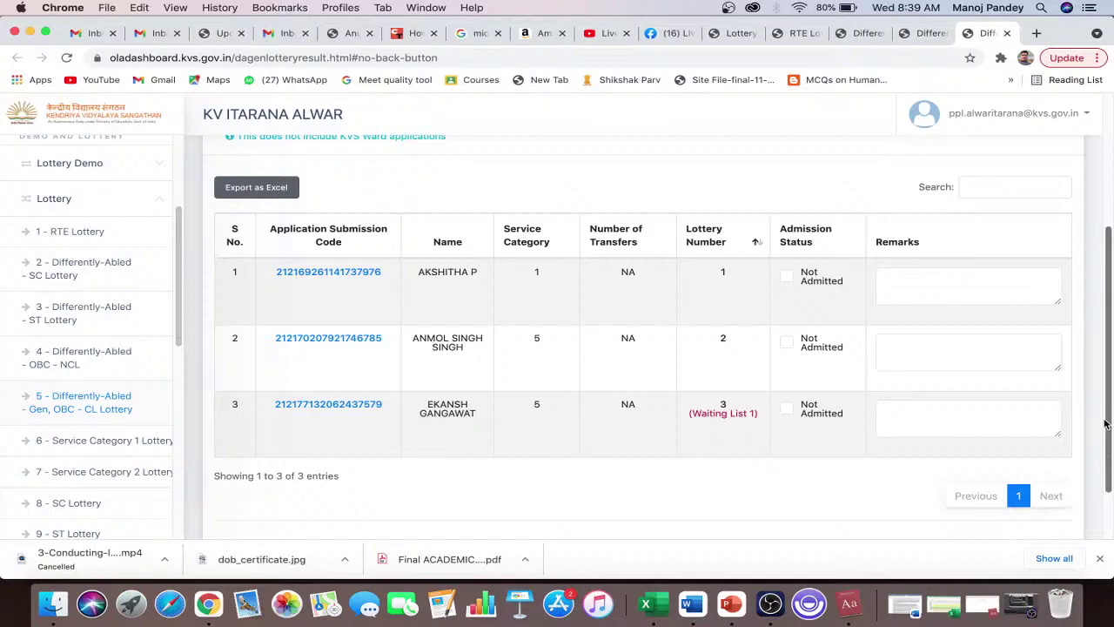
{"action": "left_click_drag", "start_coordinate": [1107, 424], "coordinate": [1107, 420]}
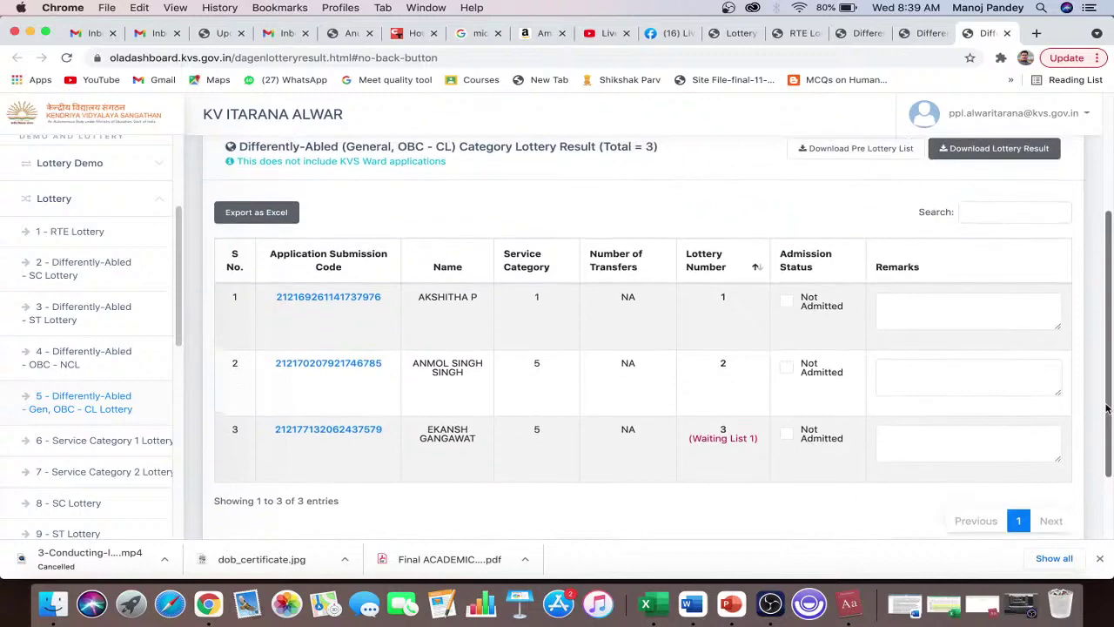
{"action": "scroll", "coordinate": [1107, 409], "scroll_direction": "up", "scroll_amount": 4}
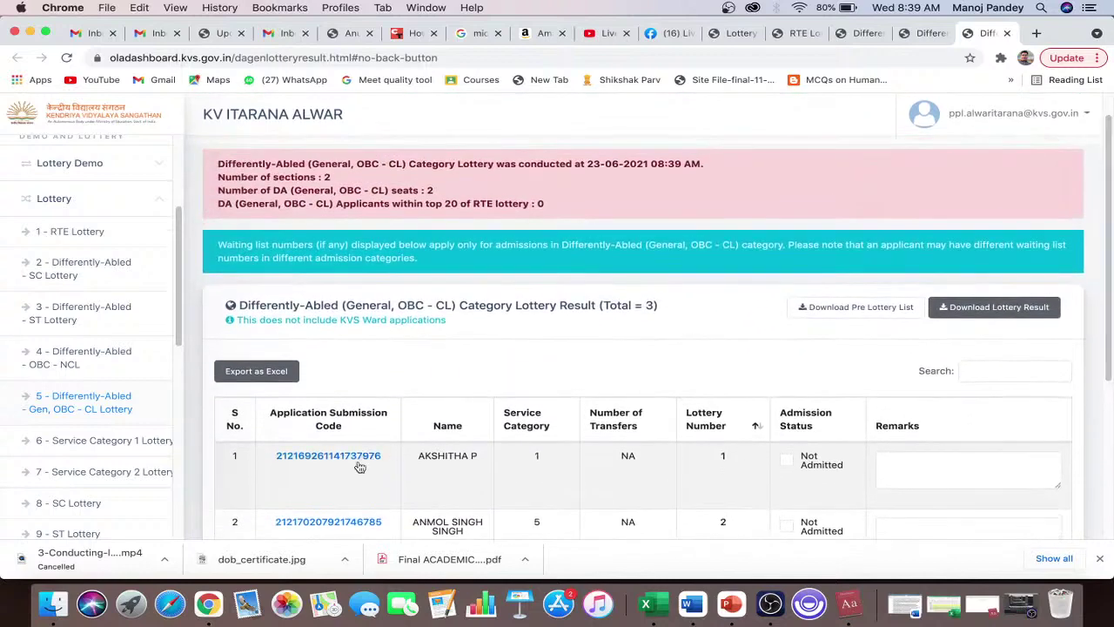
- Conduct the Service Category 1 lottery, accepting the confirmation, and view the start of its result list
{"action": "left_click", "coordinate": [108, 443]}
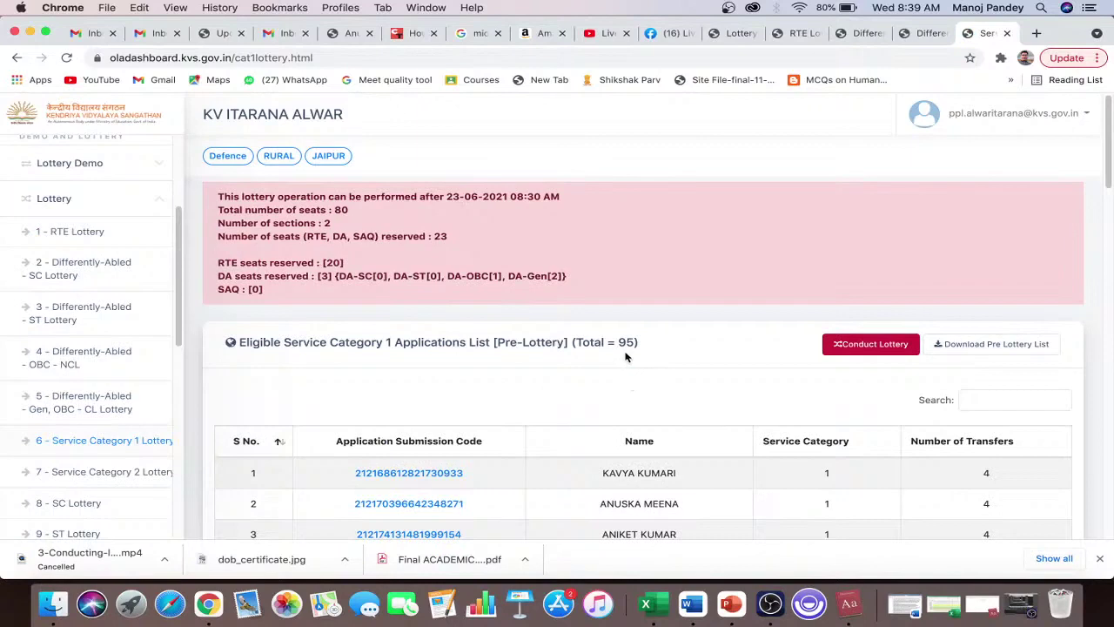
{"action": "left_click", "coordinate": [876, 352]}
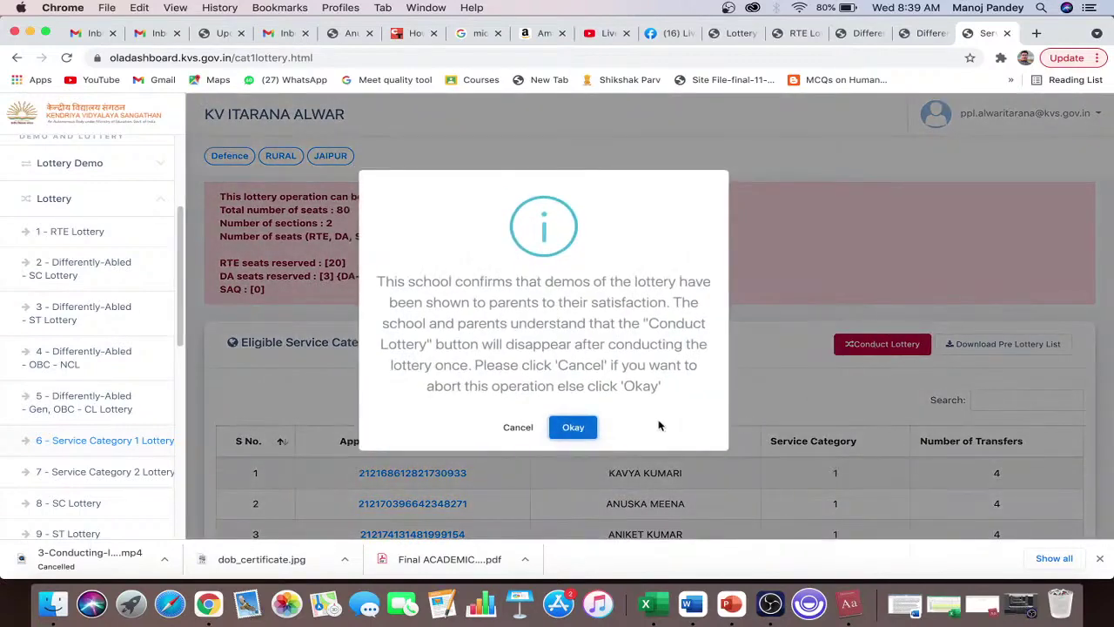
{"action": "left_click", "coordinate": [571, 427]}
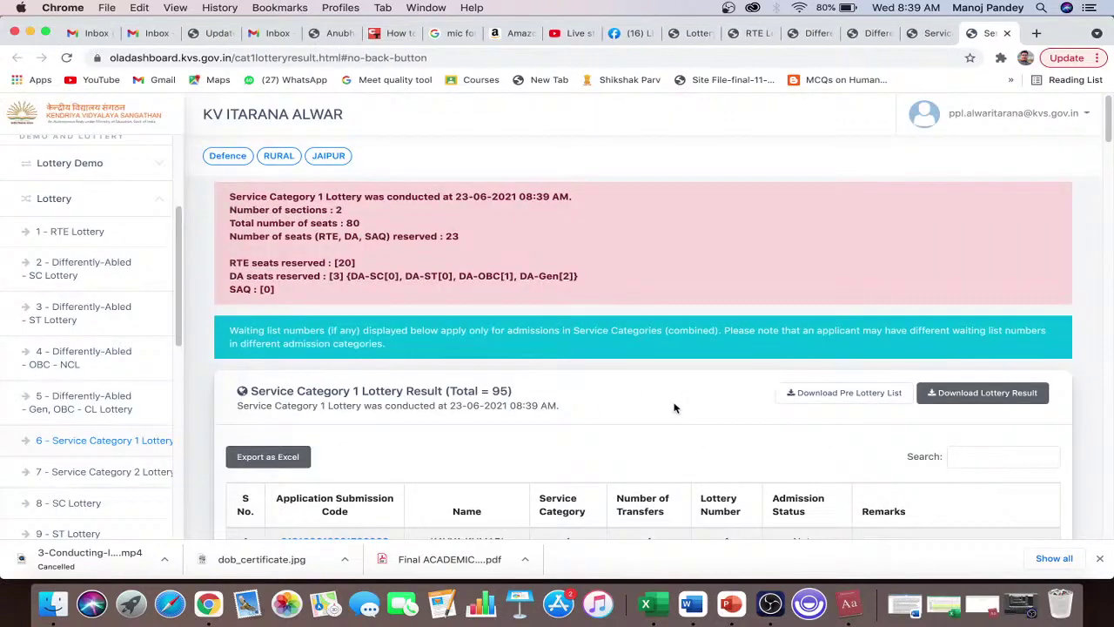
{"action": "left_click_drag", "start_coordinate": [1109, 139], "coordinate": [1110, 162]}
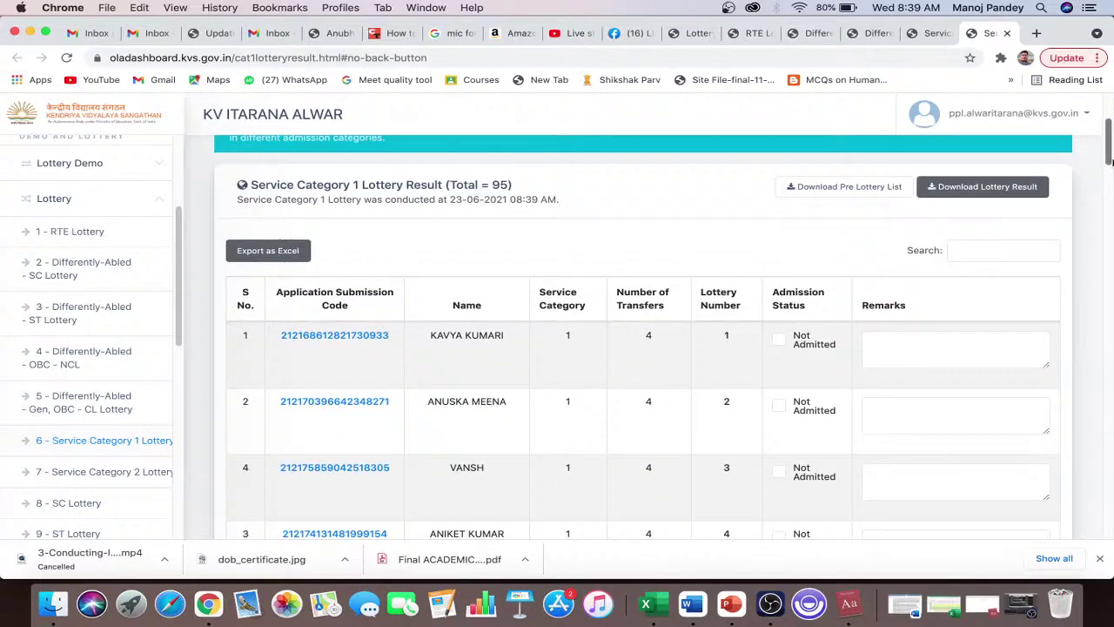
- Review the first page of Service Category 1 lottery results, checking the applicants' number of transfers against their lottery numbers
{"action": "left_click_drag", "start_coordinate": [1112, 163], "coordinate": [1112, 166]}
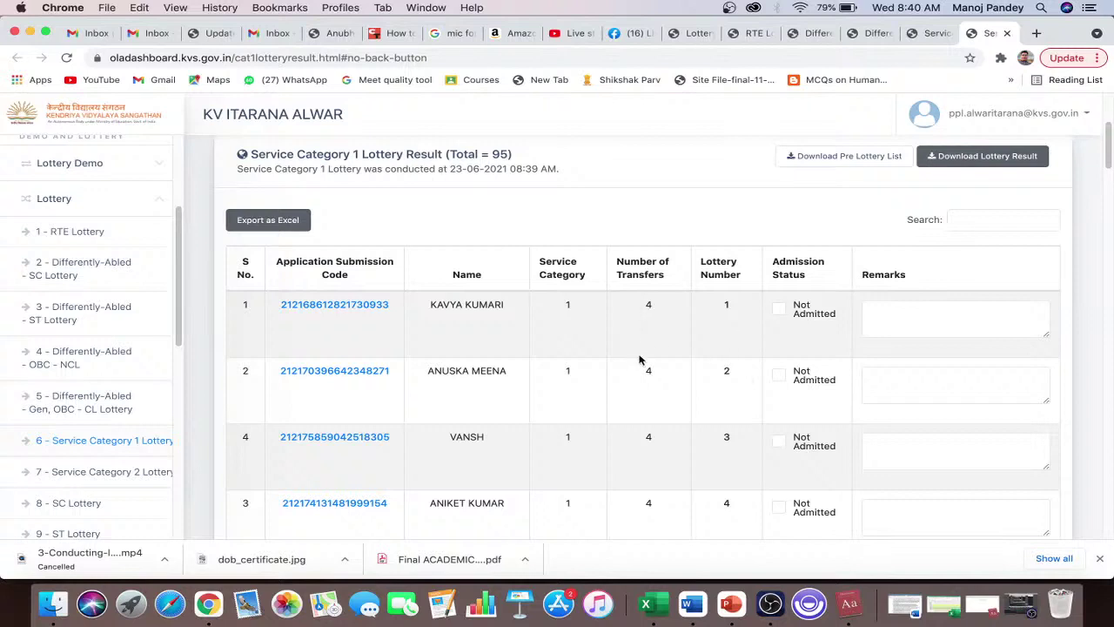
{"action": "scroll", "coordinate": [641, 361], "scroll_direction": "up", "scroll_amount": 1}
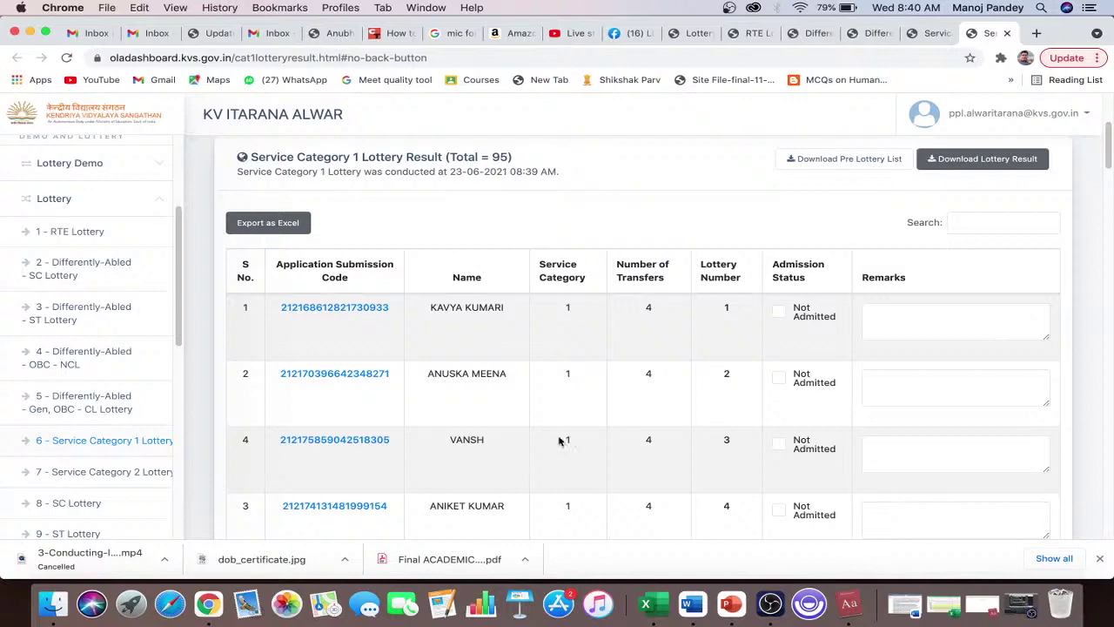
{"action": "scroll", "coordinate": [801, 423], "scroll_direction": "up", "scroll_amount": 2}
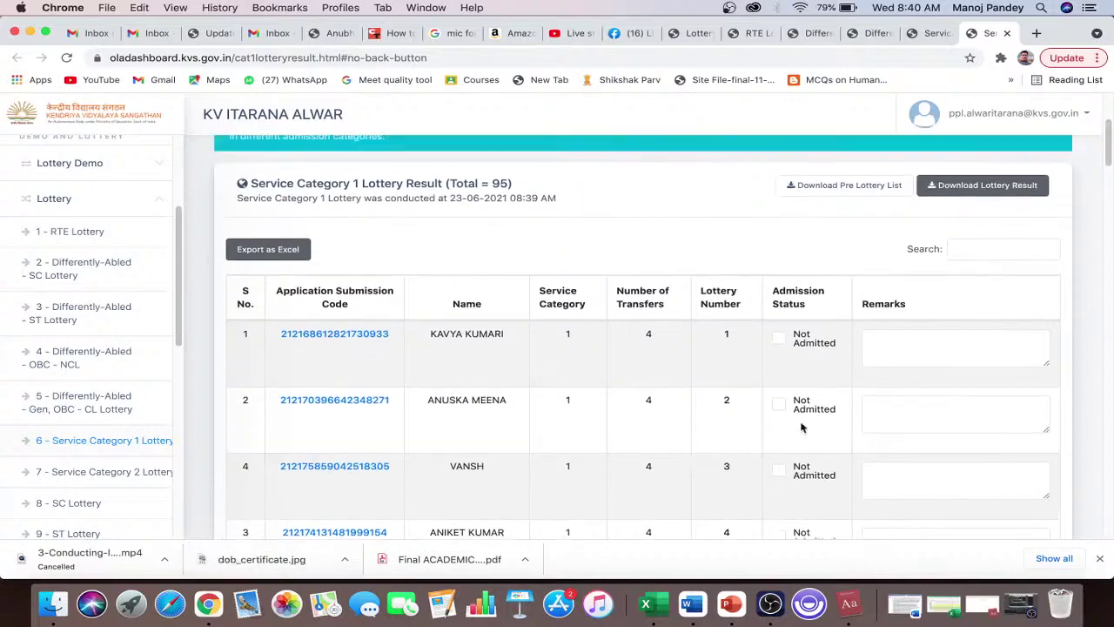
{"action": "scroll", "coordinate": [913, 326], "scroll_direction": "down", "scroll_amount": 5}
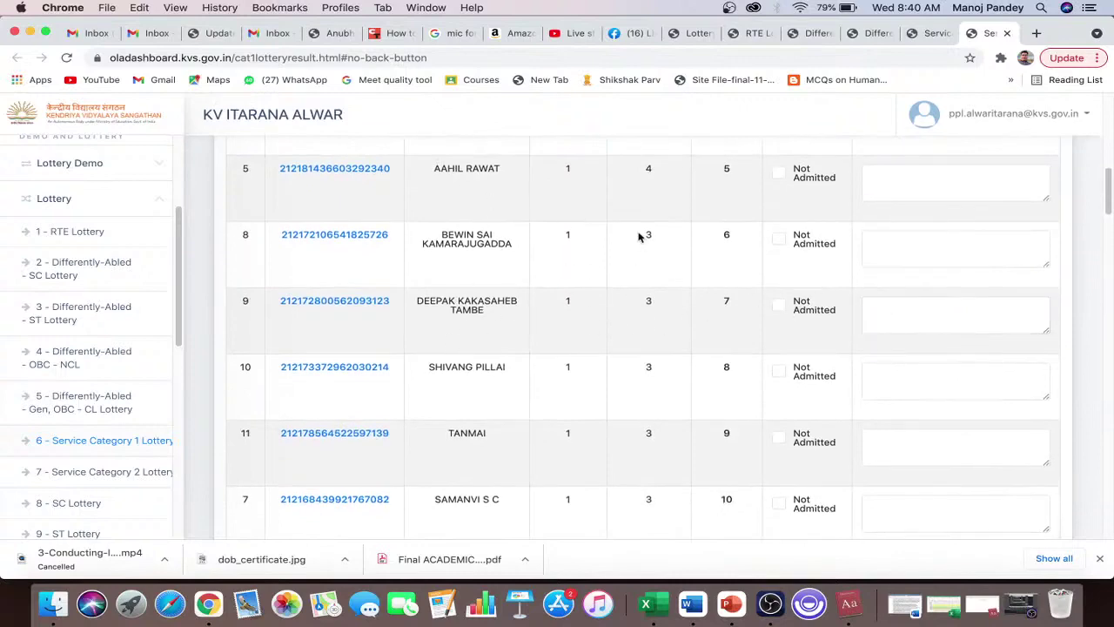
{"action": "scroll", "coordinate": [658, 383], "scroll_direction": "down", "scroll_amount": 5}
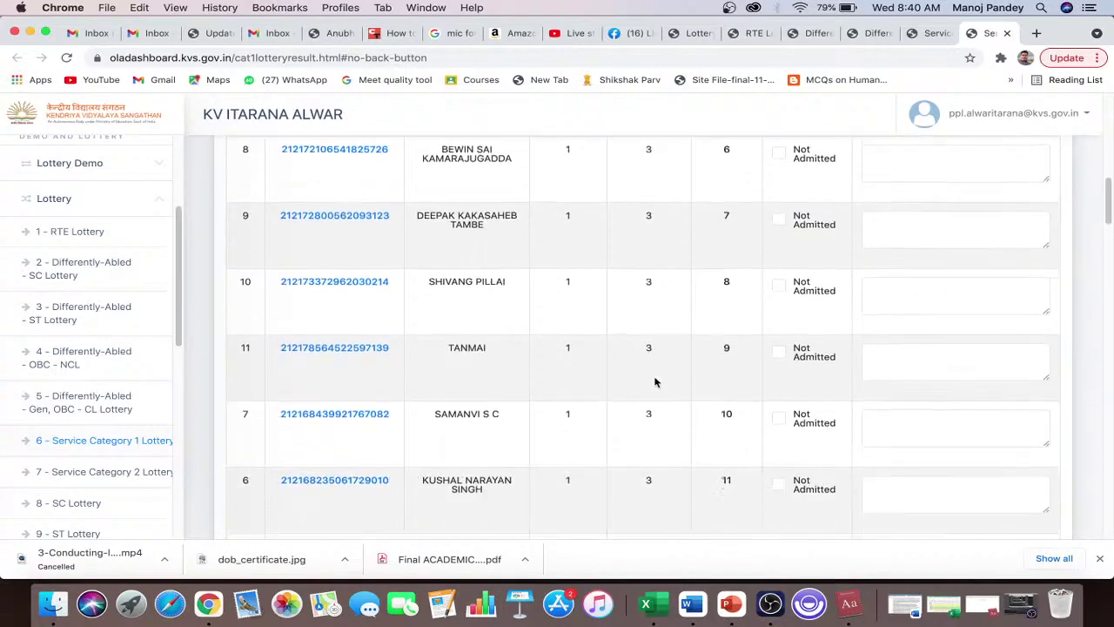
{"action": "scroll", "coordinate": [656, 381], "scroll_direction": "down", "scroll_amount": 15}
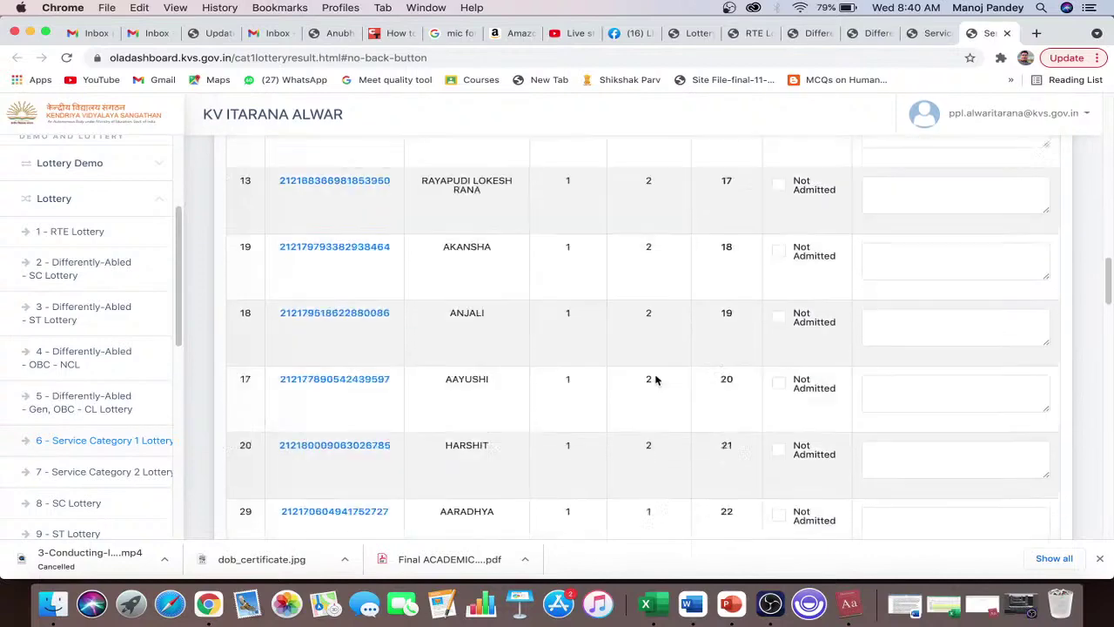
{"action": "scroll", "coordinate": [656, 378], "scroll_direction": "down", "scroll_amount": 13}
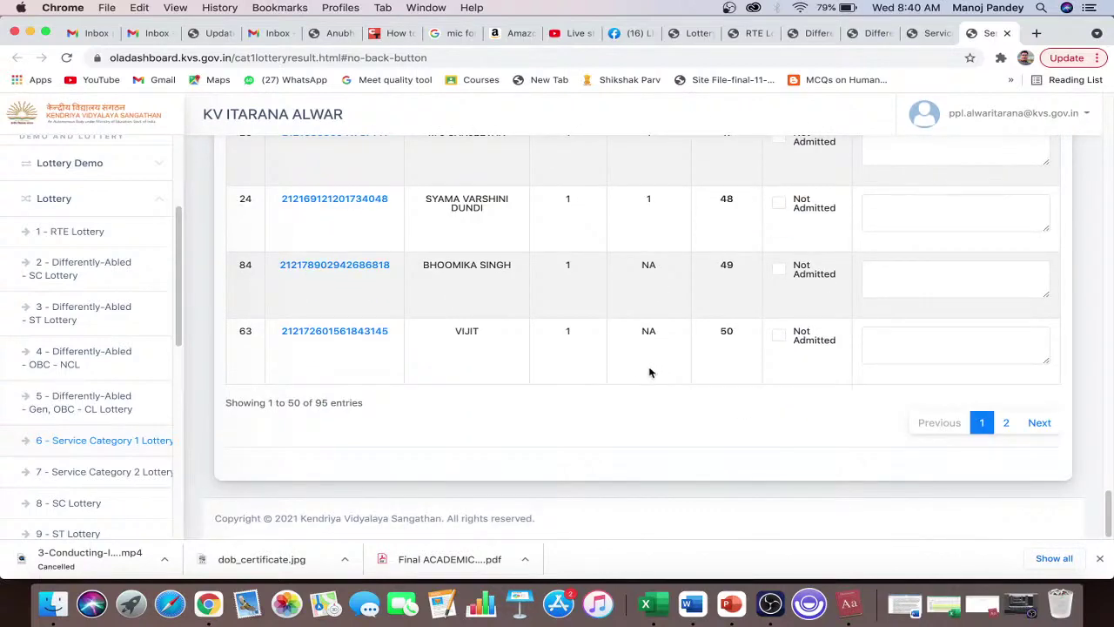
{"action": "scroll", "coordinate": [632, 363], "scroll_direction": "up", "scroll_amount": 1}
{"action": "scroll", "coordinate": [632, 362], "scroll_direction": "up", "scroll_amount": 20}
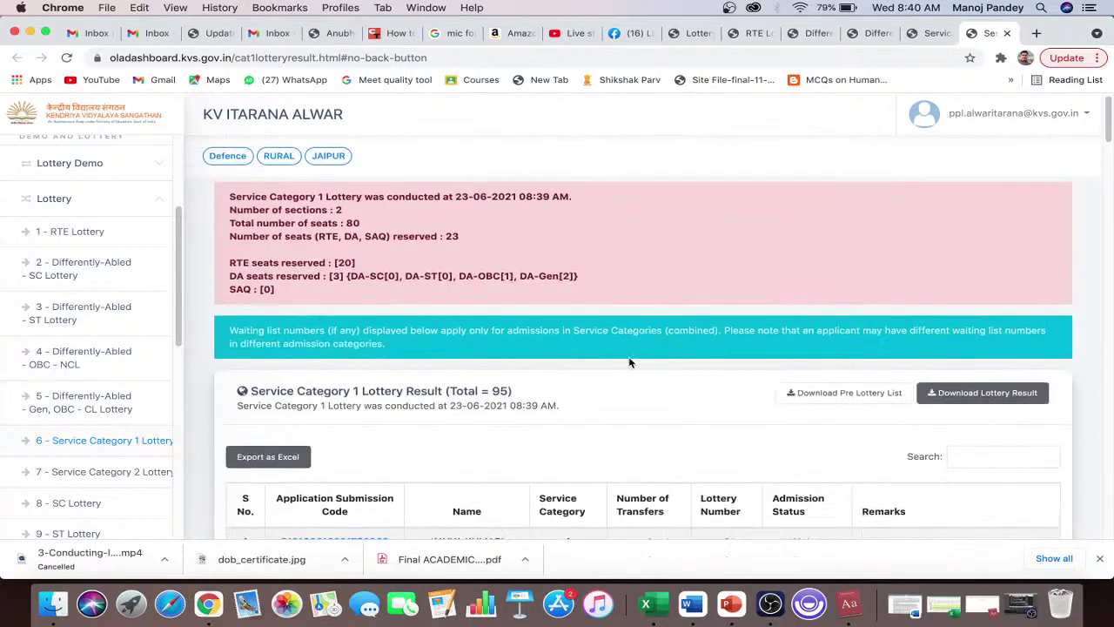
- Conduct the Service Category 2 lottery, accepting the confirmation, and review the lottery and waiting list numbers in its results
{"action": "left_click", "coordinate": [128, 473]}
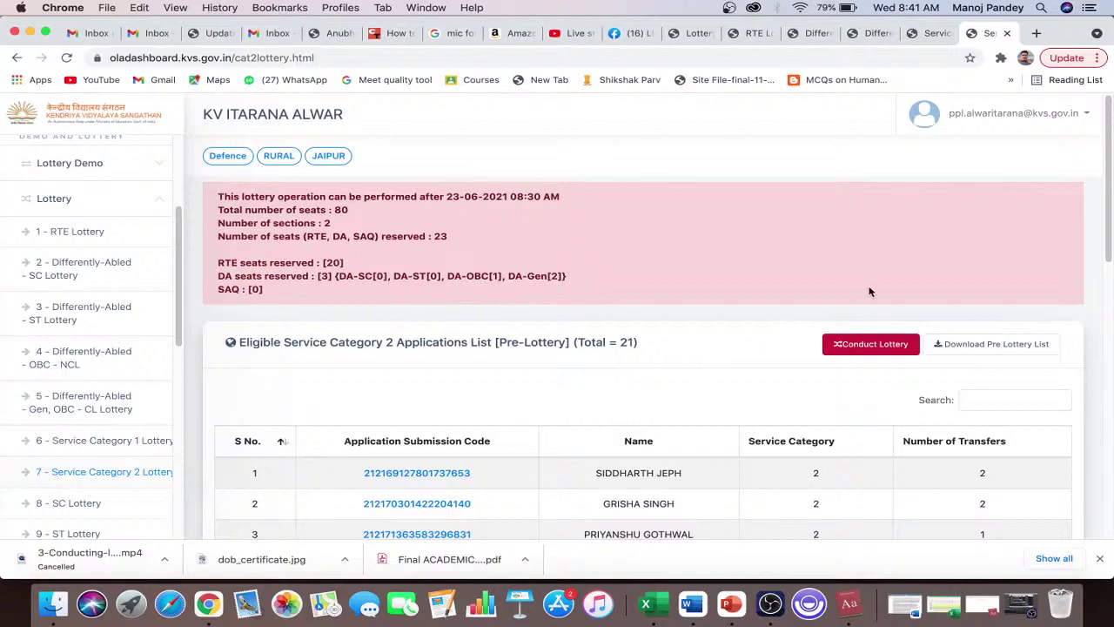
{"action": "left_click", "coordinate": [868, 345]}
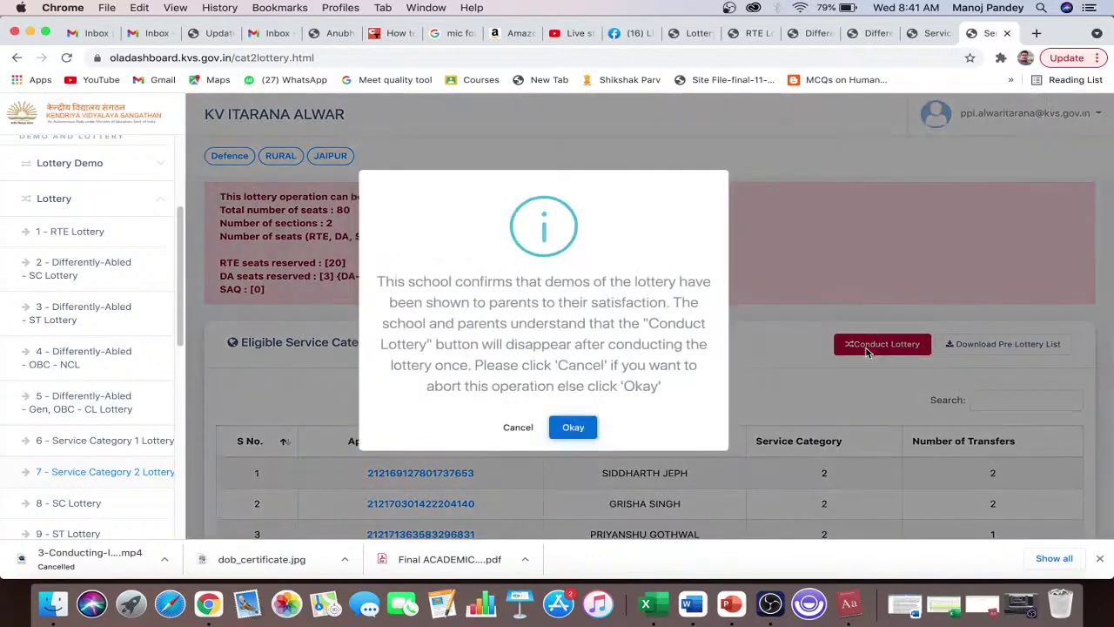
{"action": "left_click", "coordinate": [573, 429]}
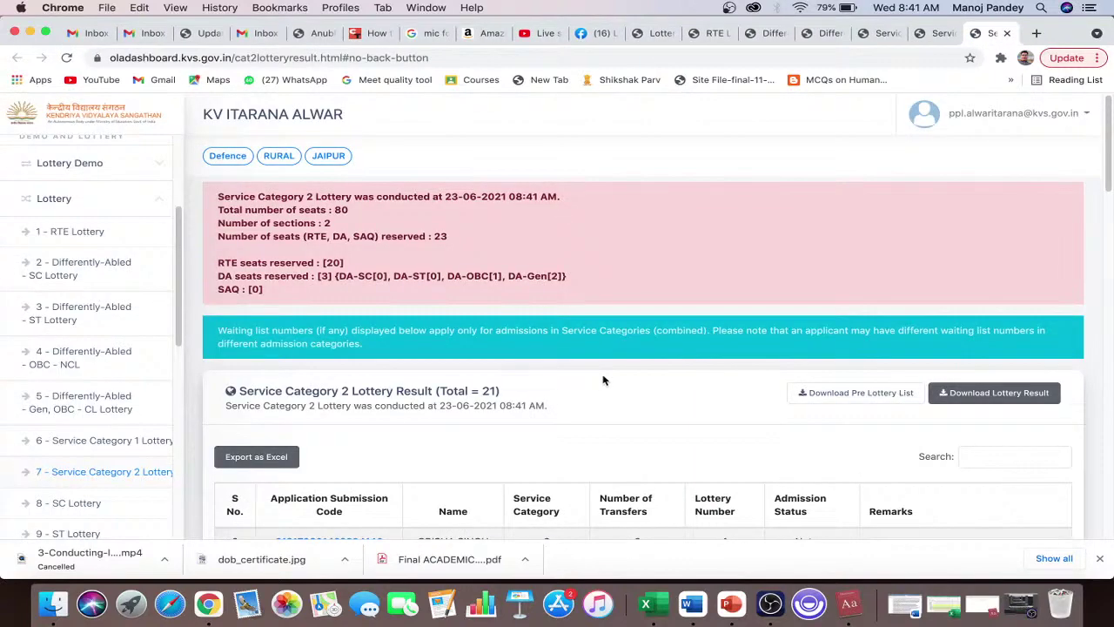
{"action": "scroll", "coordinate": [657, 408], "scroll_direction": "down", "scroll_amount": 10}
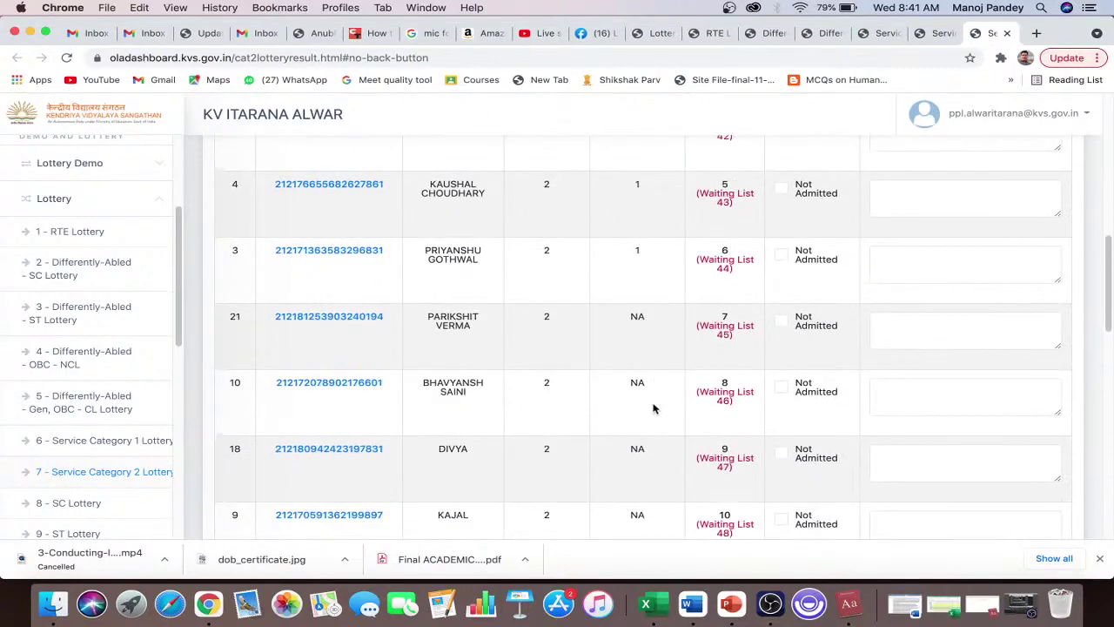
{"action": "scroll", "coordinate": [655, 408], "scroll_direction": "up", "scroll_amount": 8}
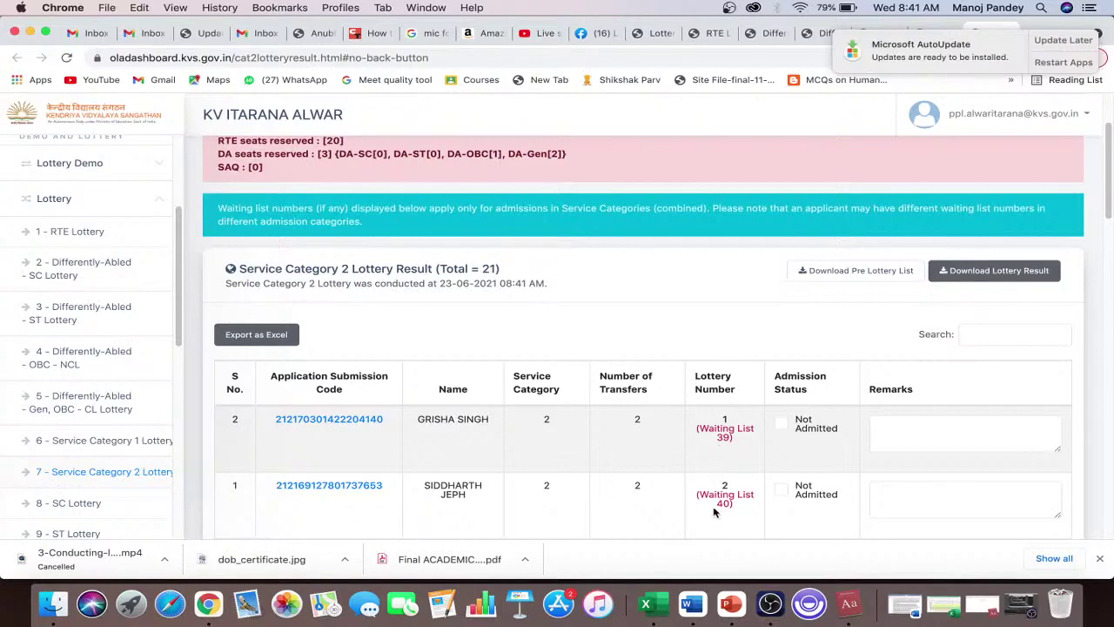
{"action": "scroll", "coordinate": [713, 513], "scroll_direction": "up", "scroll_amount": 1}
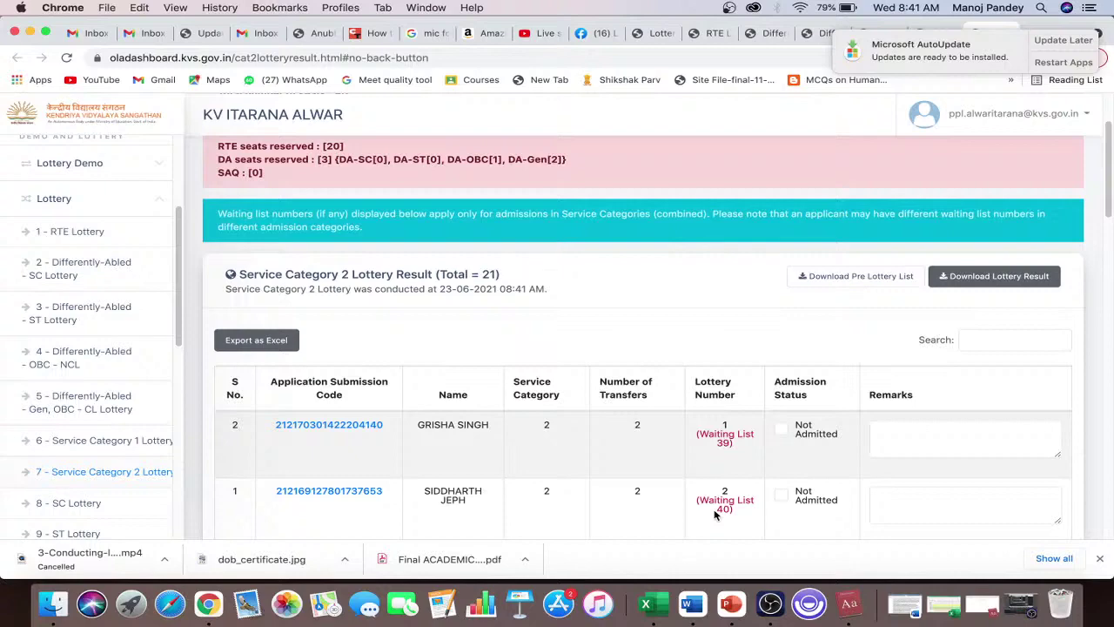
{"action": "scroll", "coordinate": [714, 513], "scroll_direction": "up", "scroll_amount": 1}
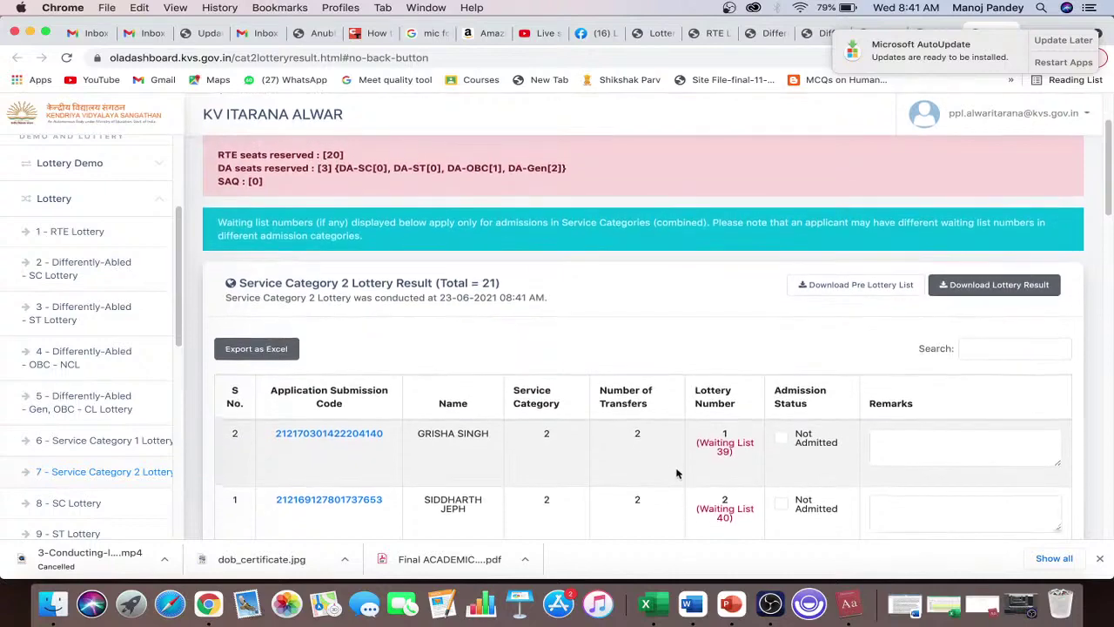
{"action": "scroll", "coordinate": [678, 474], "scroll_direction": "down", "scroll_amount": 15}
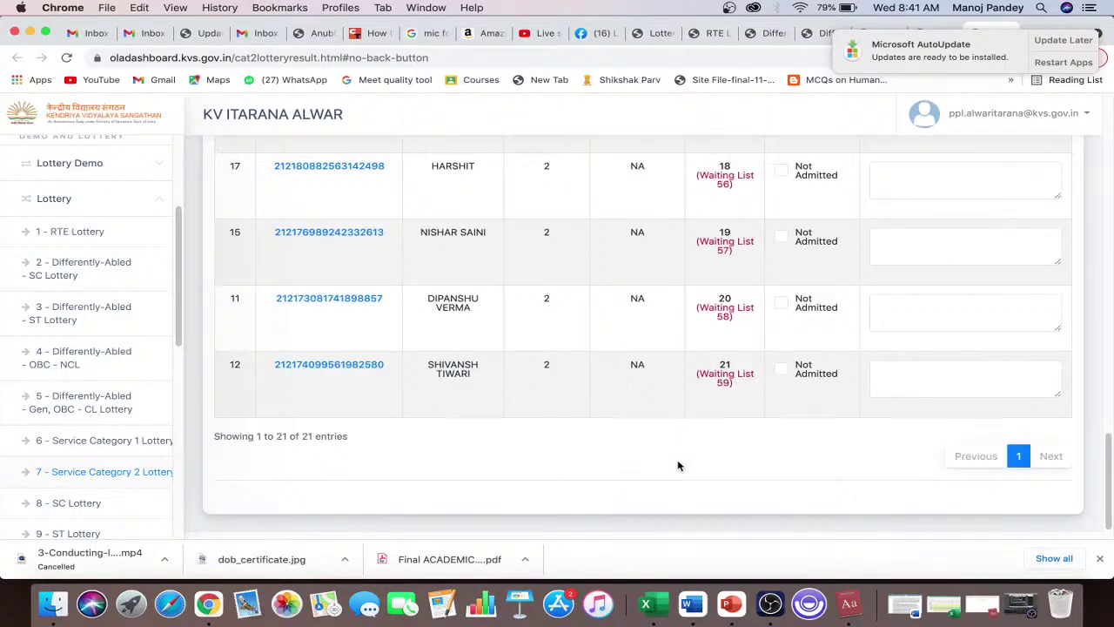
- Conduct the SC lottery, accepting the confirmation and the important information notice to open its results
{"action": "scroll", "coordinate": [178, 341], "scroll_direction": "down", "scroll_amount": 1}
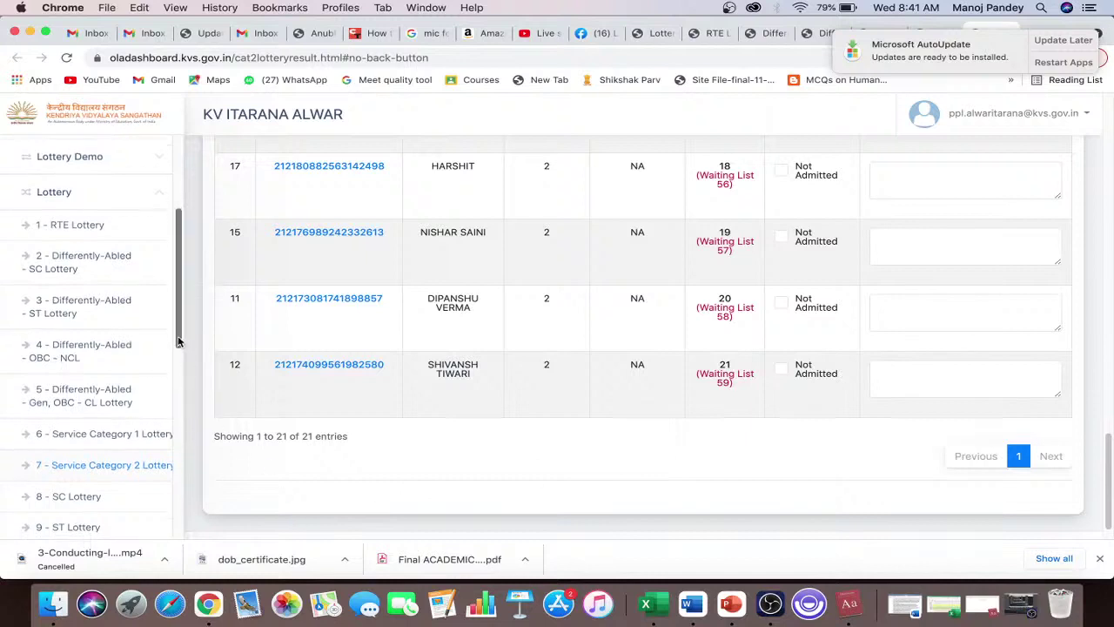
{"action": "scroll", "coordinate": [178, 342], "scroll_direction": "down", "scroll_amount": 5}
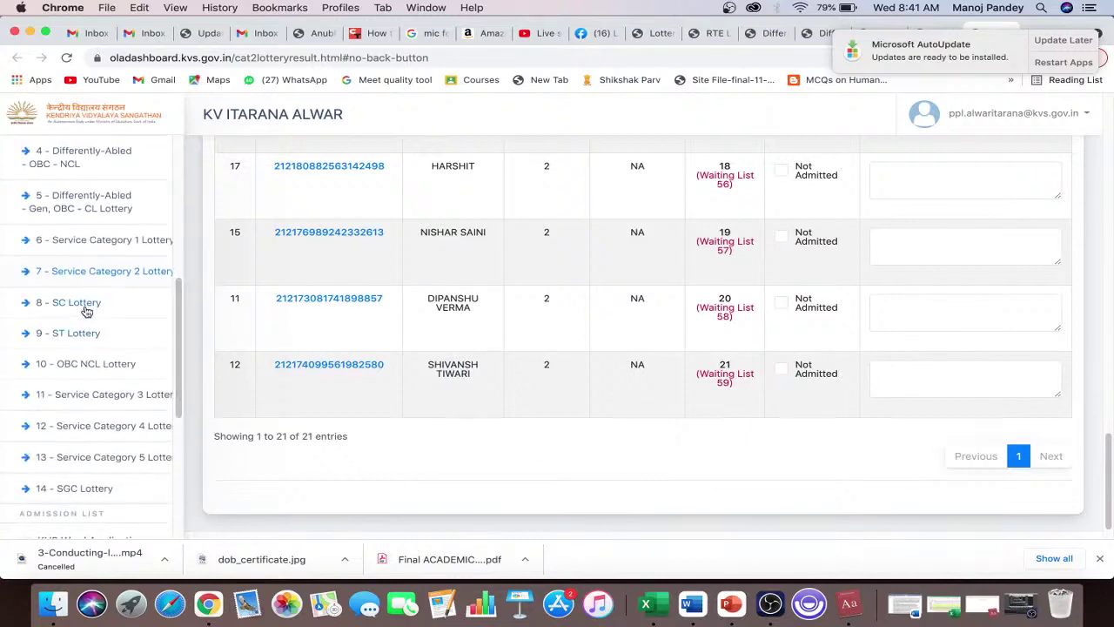
{"action": "left_click", "coordinate": [86, 307]}
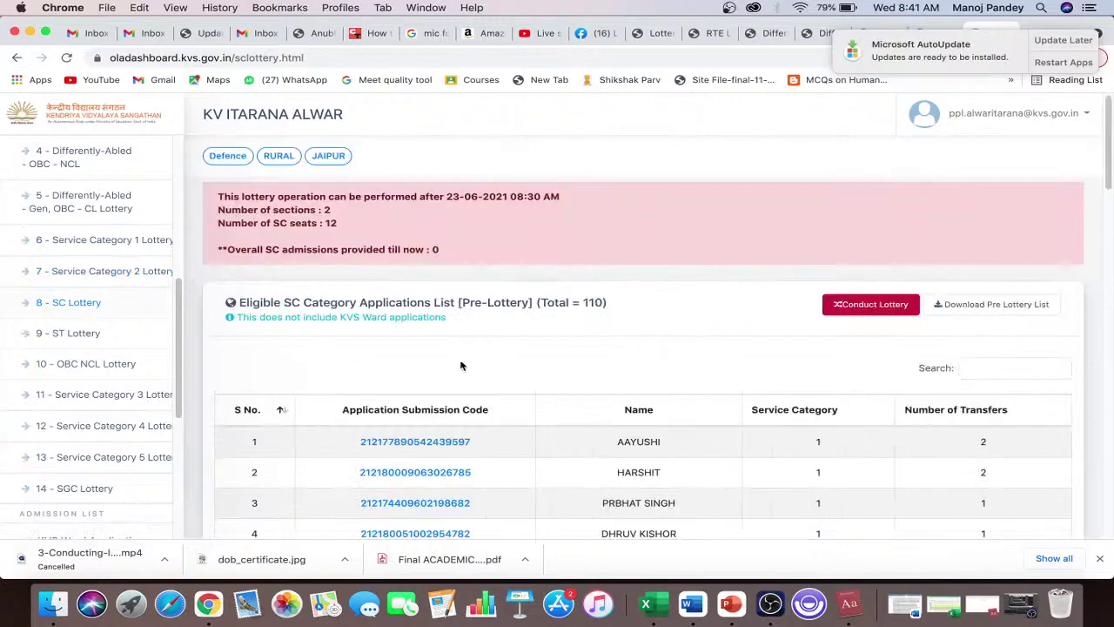
{"action": "left_click", "coordinate": [884, 309]}
{"action": "left_click", "coordinate": [573, 427]}
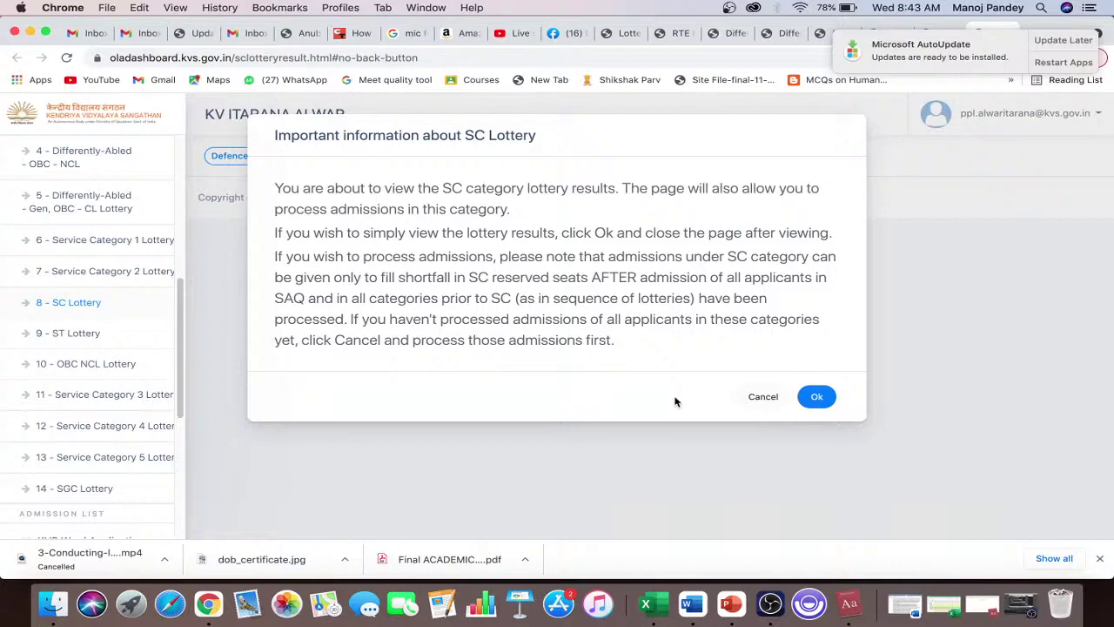
{"action": "left_click", "coordinate": [817, 397]}
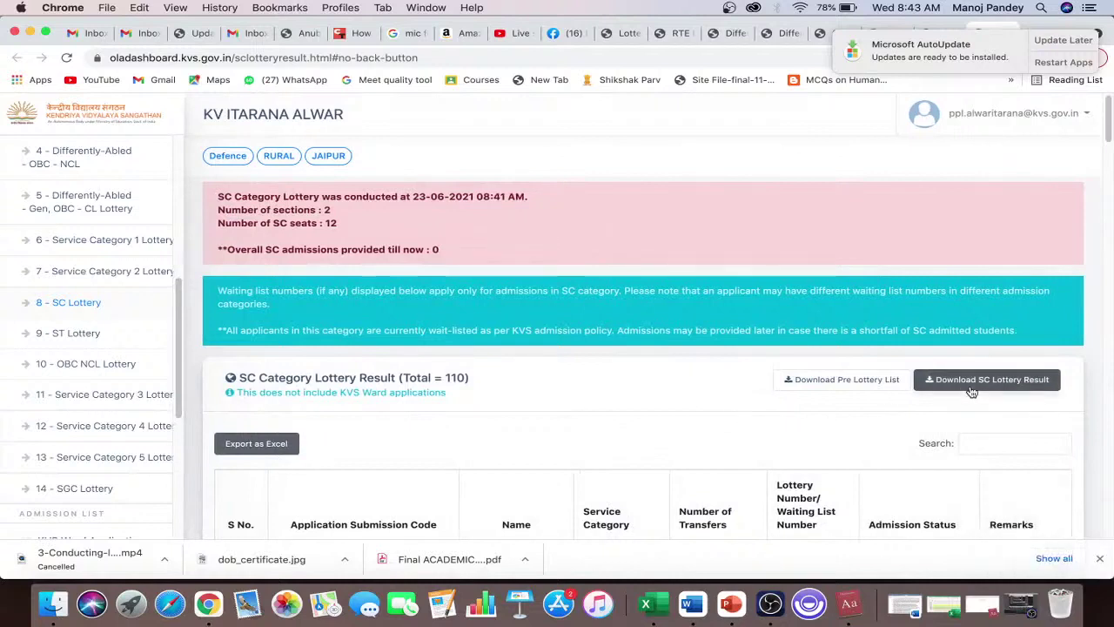
- Review the waiting list numbers in the SC category results and download the SC lottery result
{"action": "scroll", "coordinate": [668, 422], "scroll_direction": "down", "scroll_amount": 3}
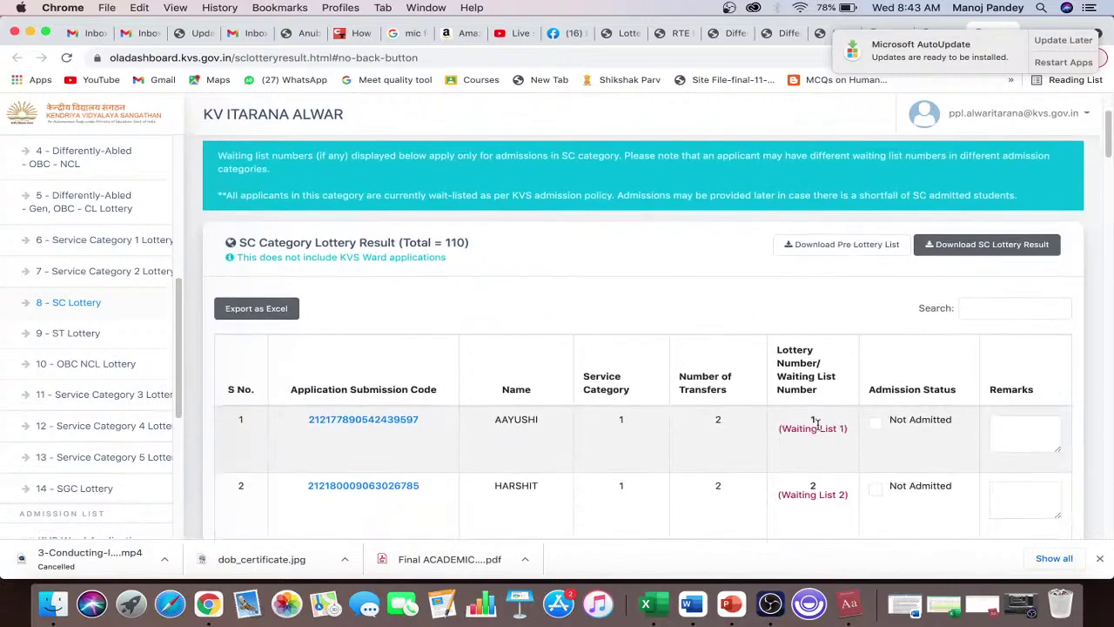
{"action": "scroll", "coordinate": [810, 428], "scroll_direction": "down", "scroll_amount": 2}
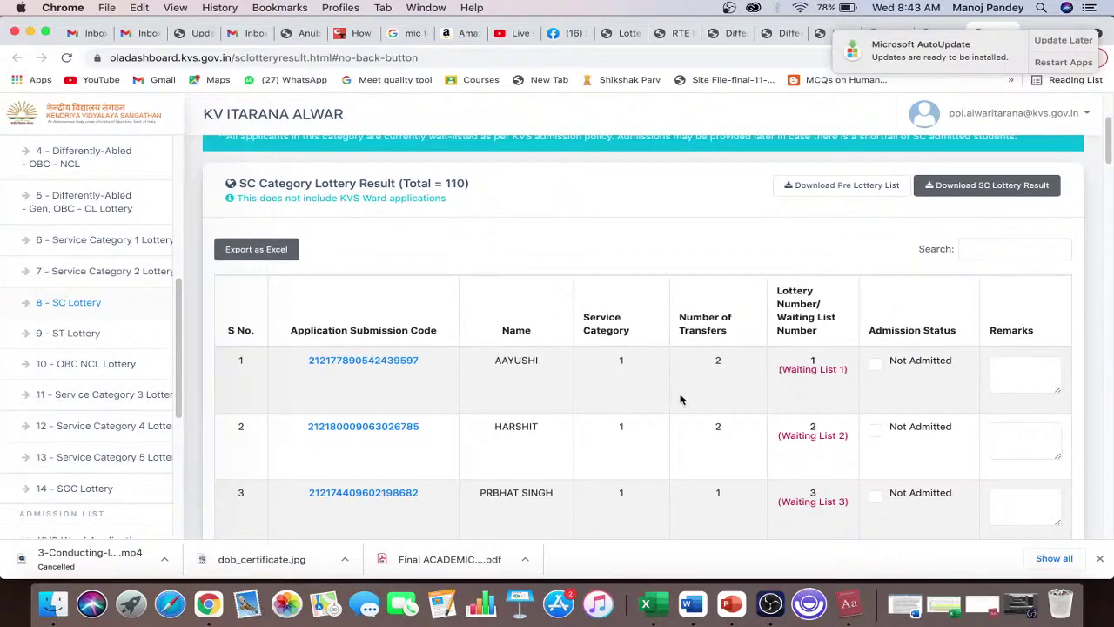
{"action": "scroll", "coordinate": [816, 407], "scroll_direction": "down", "scroll_amount": 5}
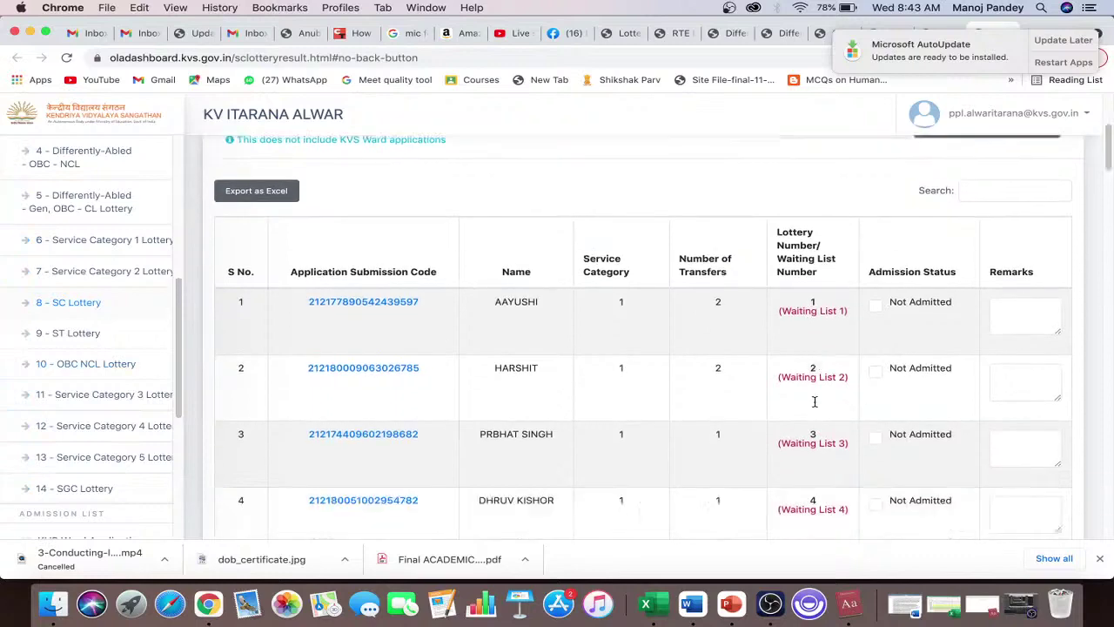
{"action": "scroll", "coordinate": [816, 406], "scroll_direction": "down", "scroll_amount": 20}
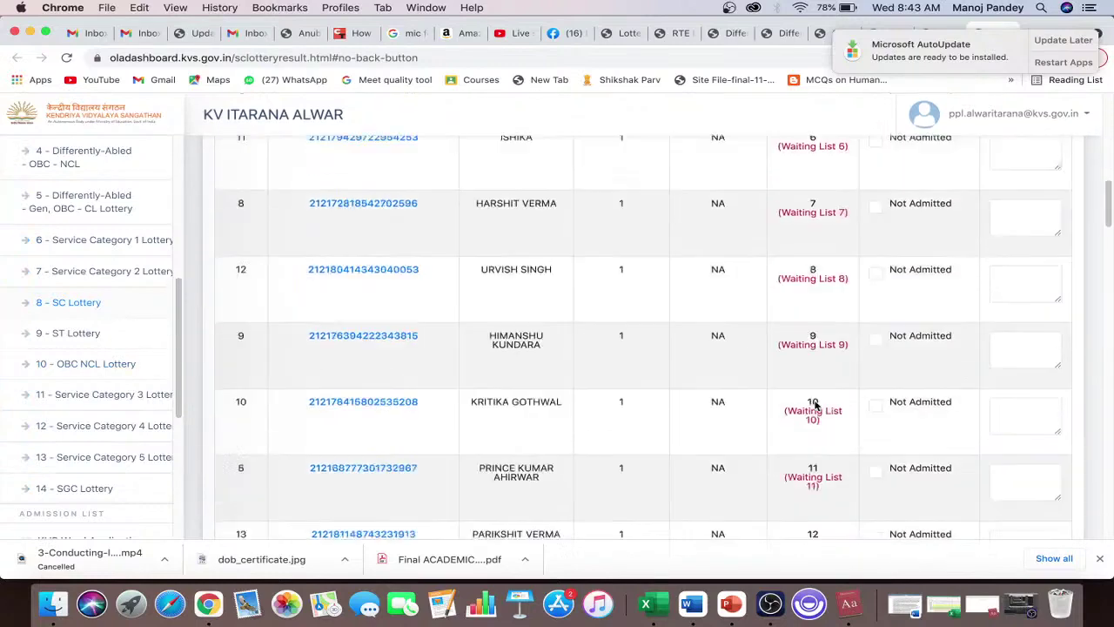
{"action": "scroll", "coordinate": [816, 406], "scroll_direction": "down", "scroll_amount": 20}
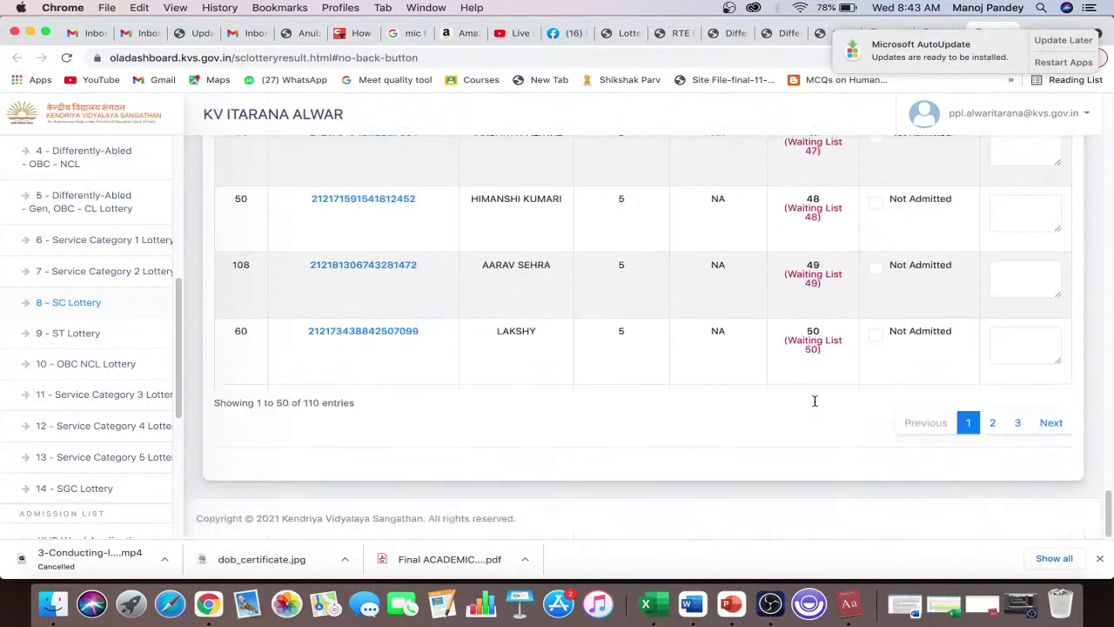
{"action": "scroll", "coordinate": [814, 406], "scroll_direction": "up", "scroll_amount": 20}
{"action": "scroll", "coordinate": [814, 405], "scroll_direction": "up", "scroll_amount": 10}
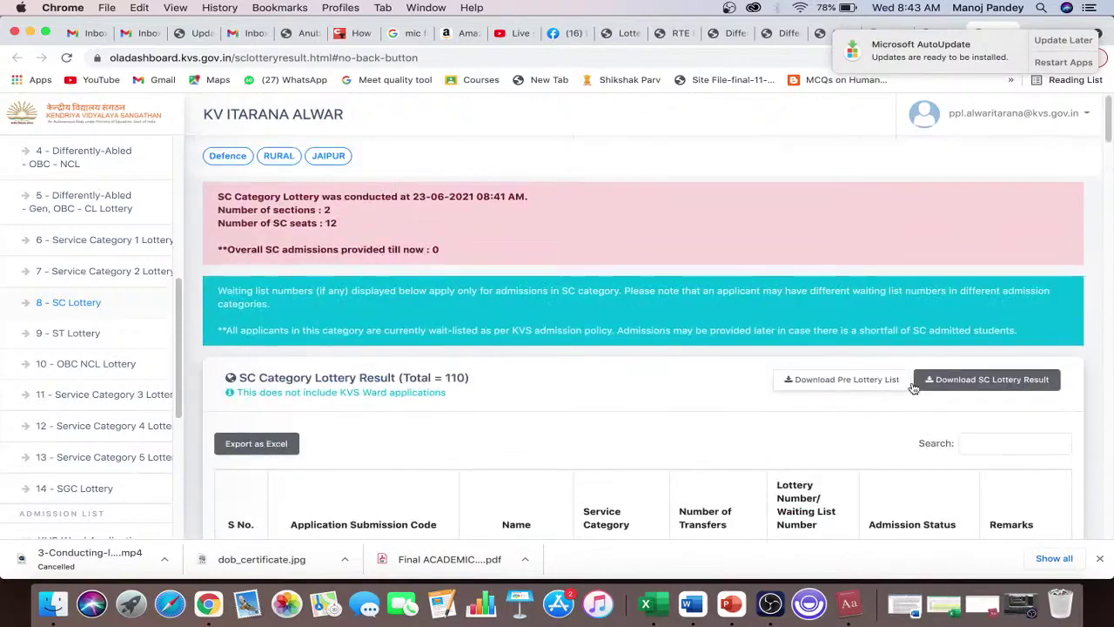
{"action": "left_click", "coordinate": [984, 386]}
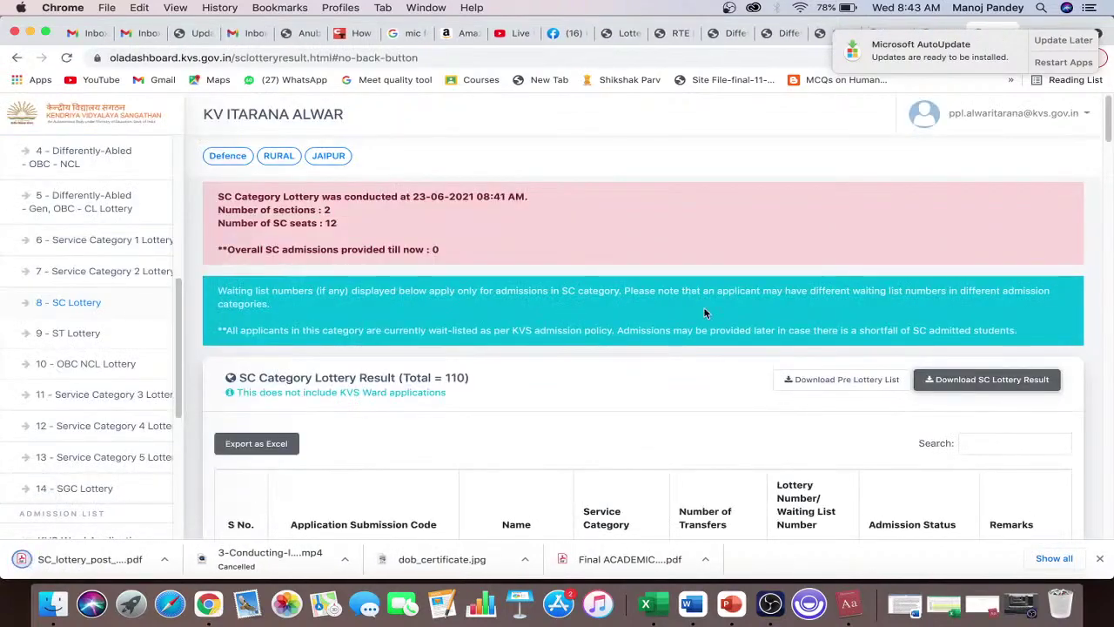
{"action": "scroll", "coordinate": [621, 373], "scroll_direction": "down", "scroll_amount": 5}
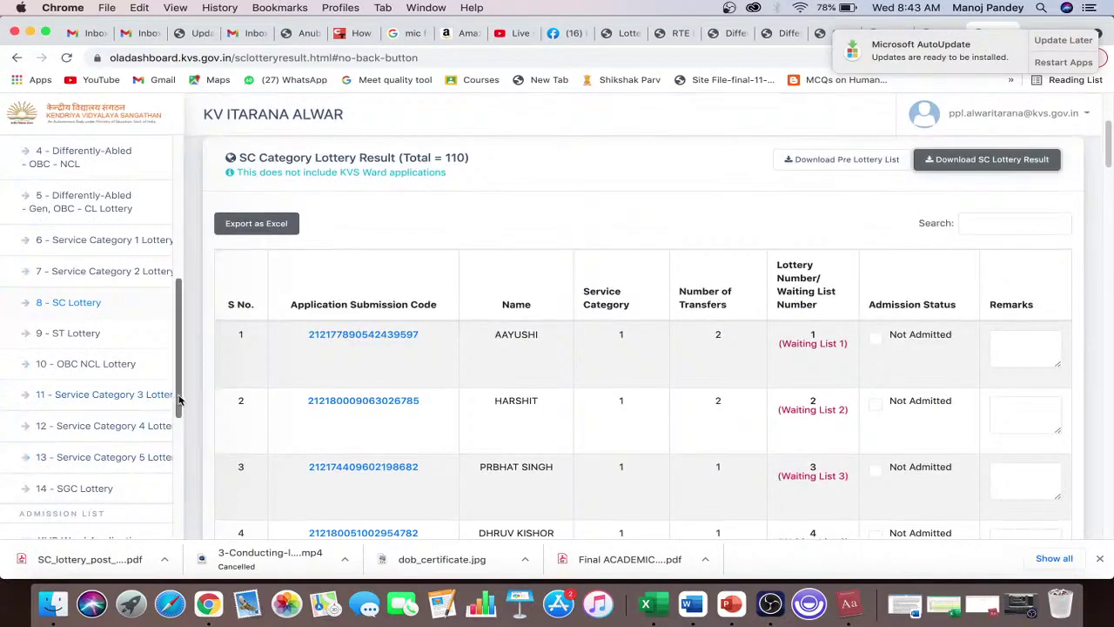
- Conduct the ST lottery, accepting the confirmation and the important information notice, and download the ST lottery result
{"action": "mouse_move", "coordinate": [179, 406]}
{"action": "left_mouse_down"}
{"action": "mouse_move", "coordinate": [178, 445]}
{"action": "mouse_move", "coordinate": [179, 418]}
{"action": "left_mouse_up"}
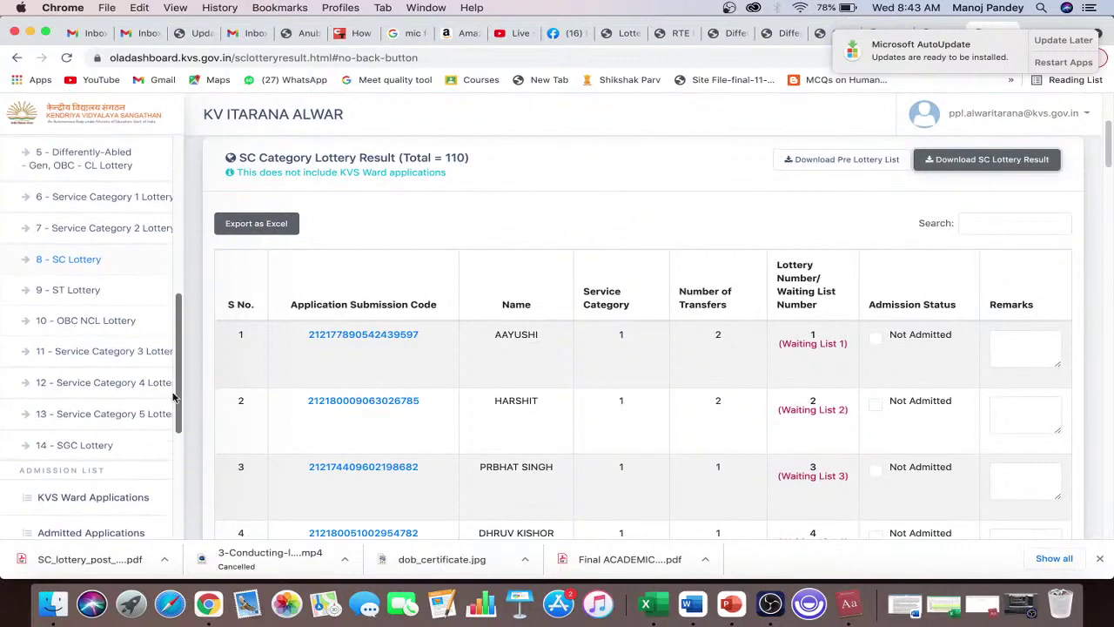
{"action": "left_click", "coordinate": [86, 296]}
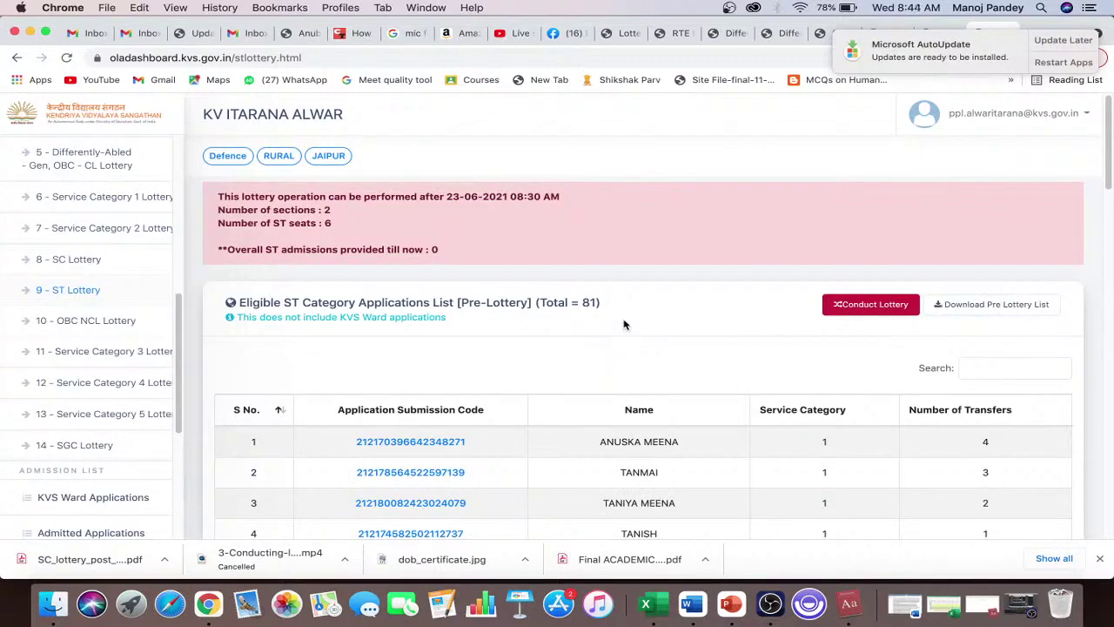
{"action": "left_click", "coordinate": [872, 309]}
{"action": "left_click", "coordinate": [590, 433]}
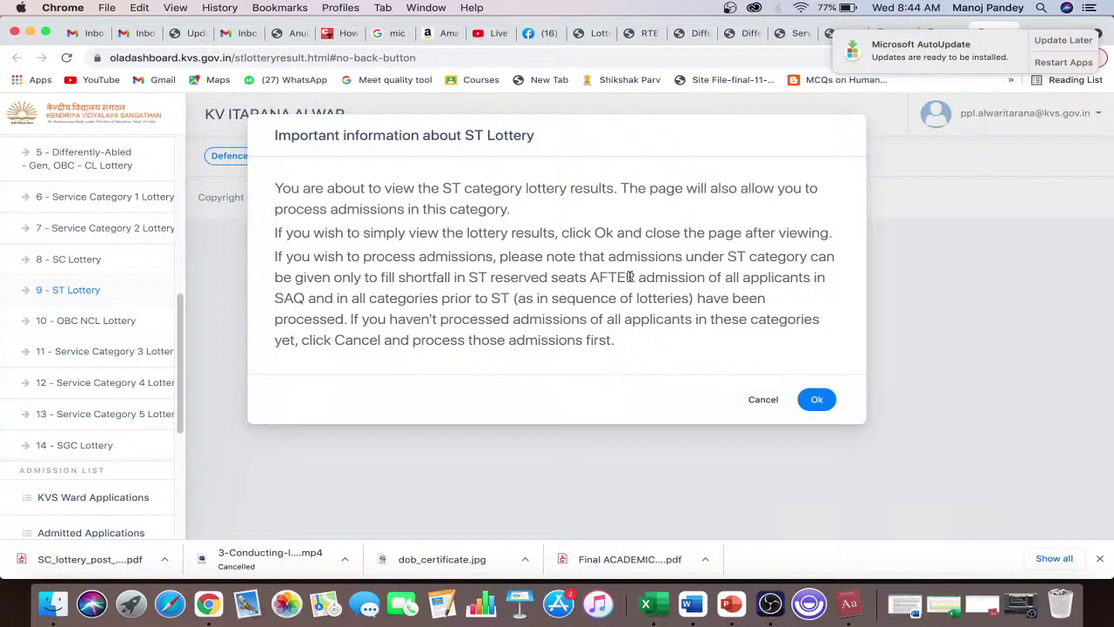
{"action": "left_click", "coordinate": [817, 401]}
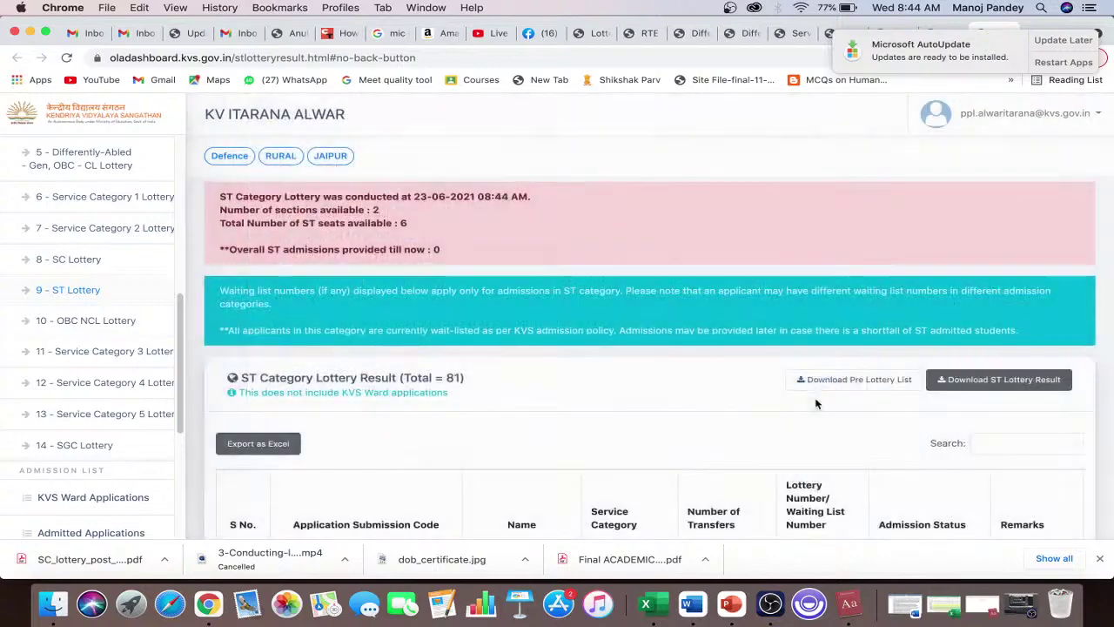
{"action": "scroll", "coordinate": [652, 415], "scroll_direction": "down", "scroll_amount": 2}
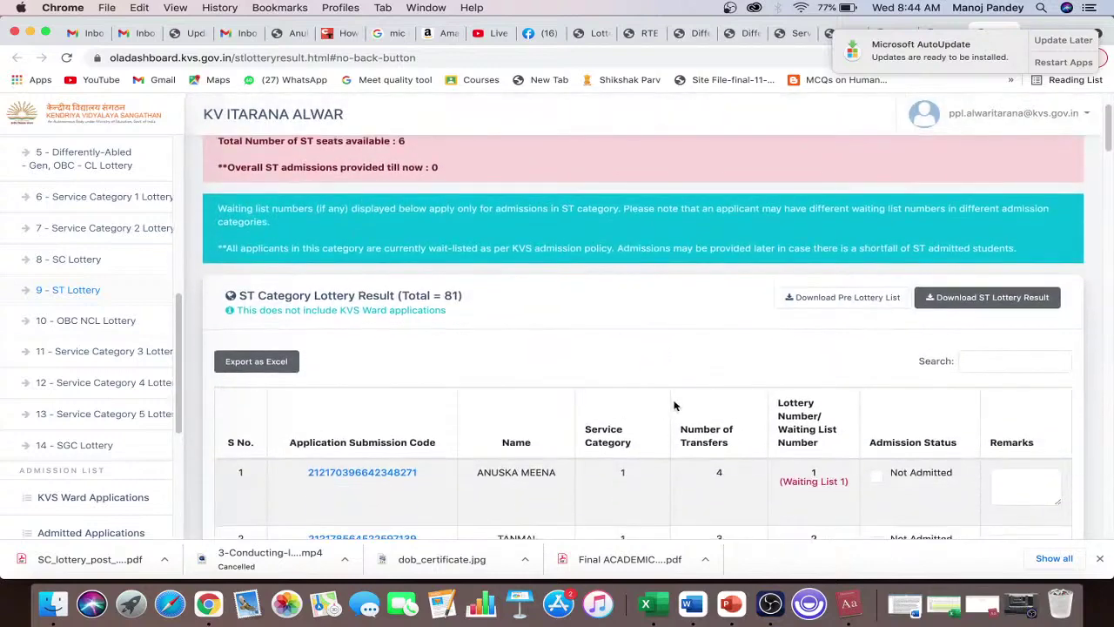
{"action": "left_click", "coordinate": [975, 298]}
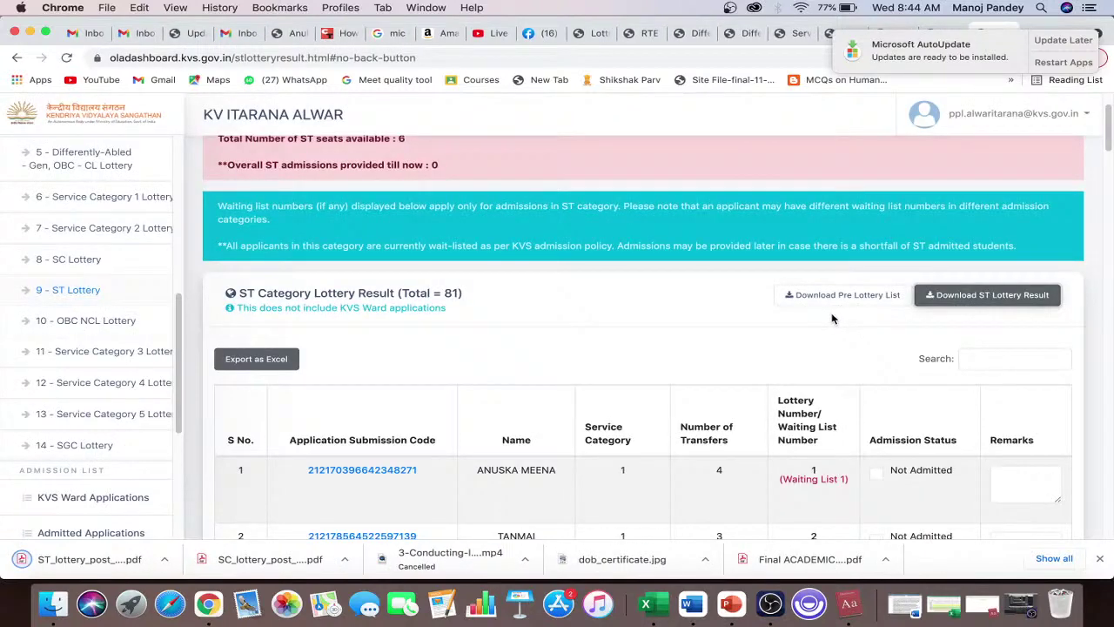
- Conduct the OBC NCL lottery, accepting the confirmation and the important information notice, and download the OBC - NCL lottery result
{"action": "left_click", "coordinate": [1046, 43]}
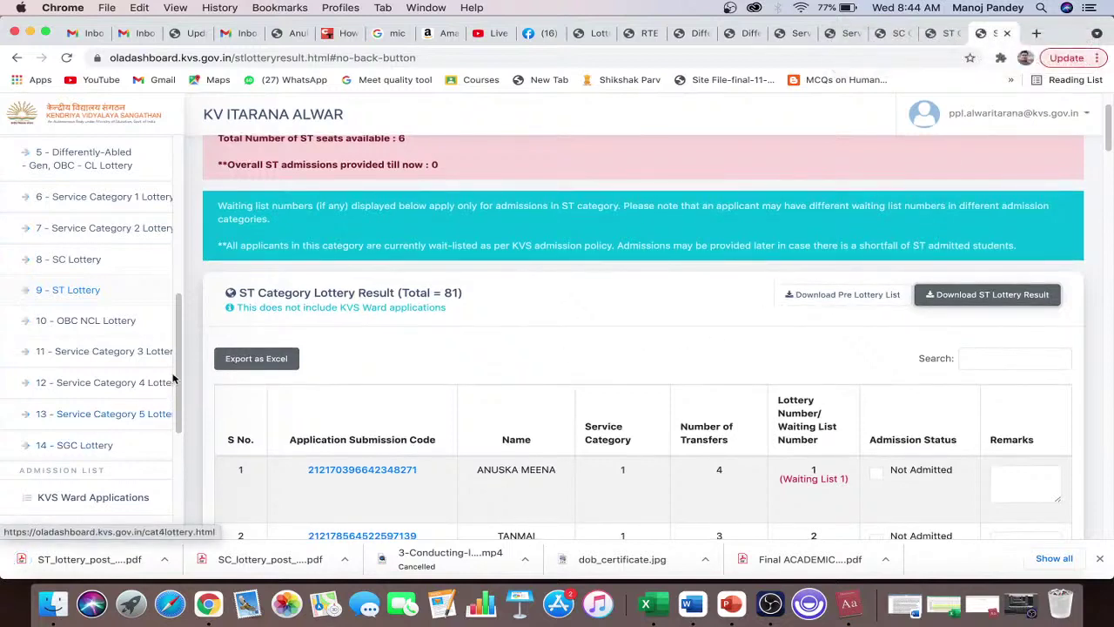
{"action": "left_click", "coordinate": [95, 321]}
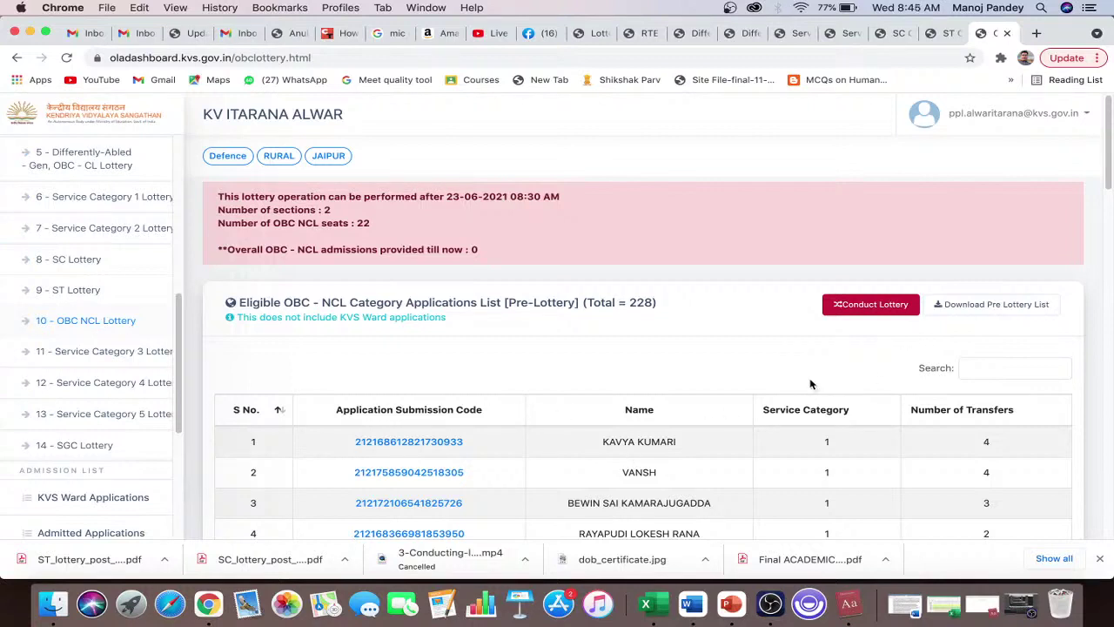
{"action": "left_click", "coordinate": [875, 310]}
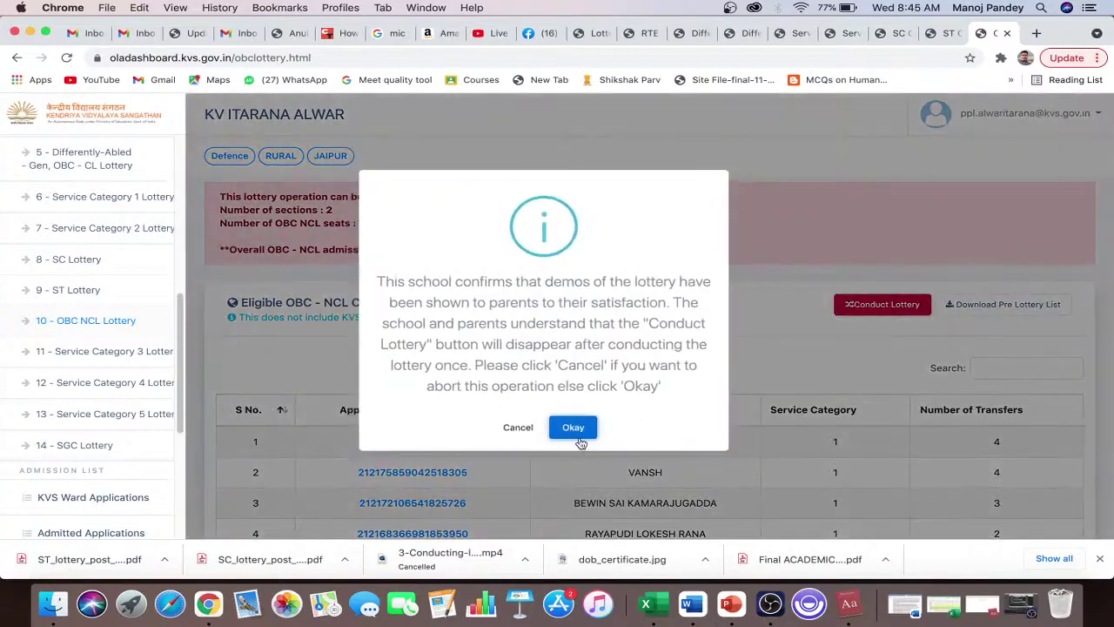
{"action": "left_click", "coordinate": [573, 429]}
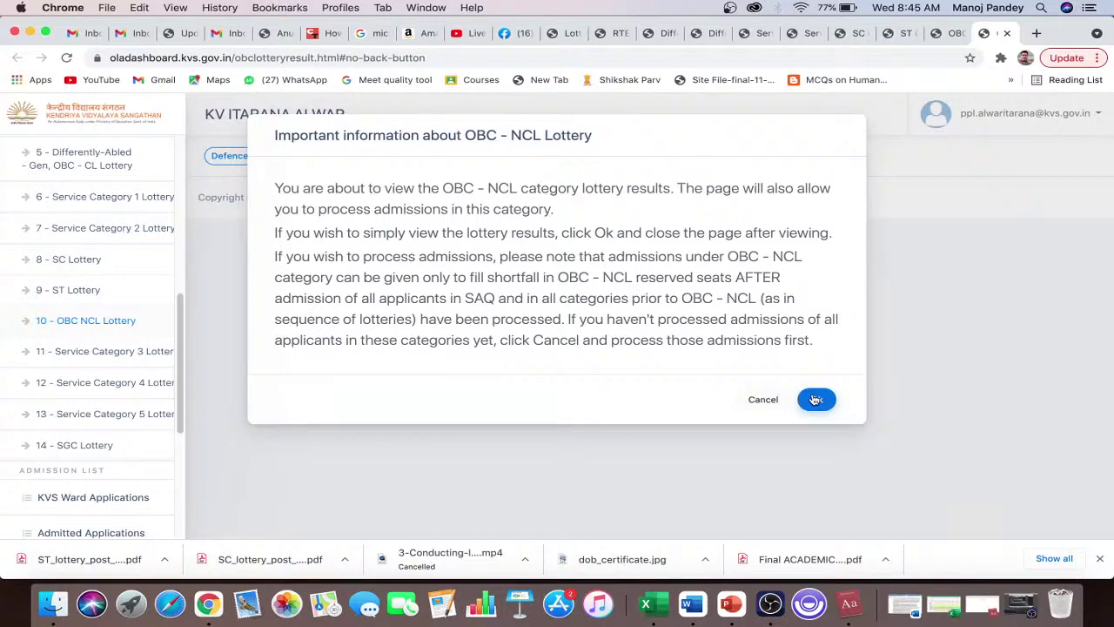
{"action": "left_click", "coordinate": [816, 400]}
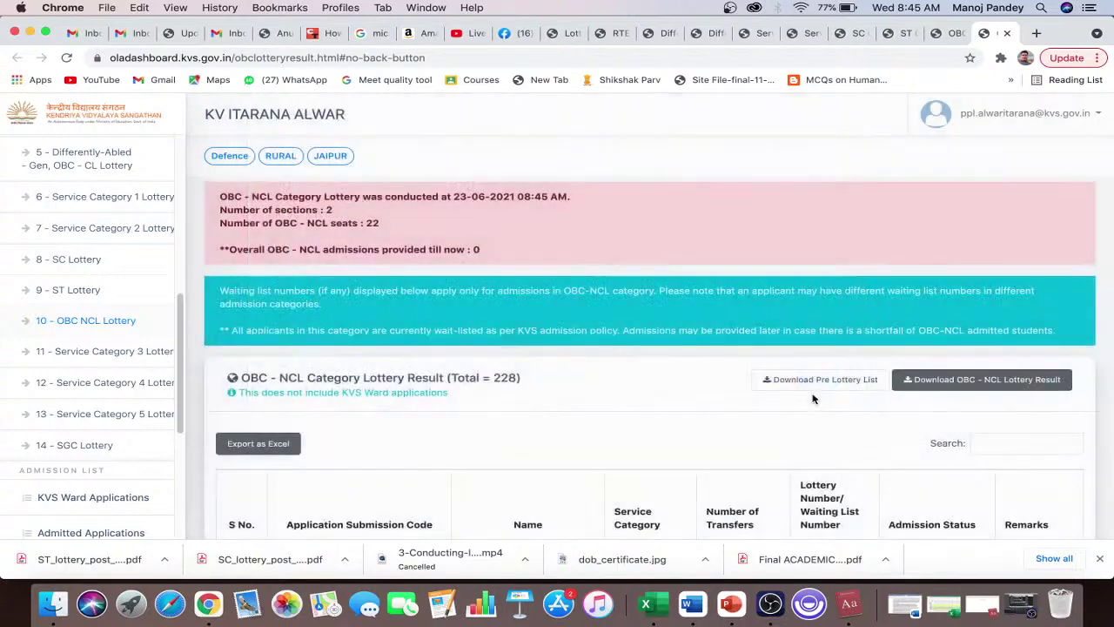
{"action": "scroll", "coordinate": [753, 426], "scroll_direction": "down", "scroll_amount": 1}
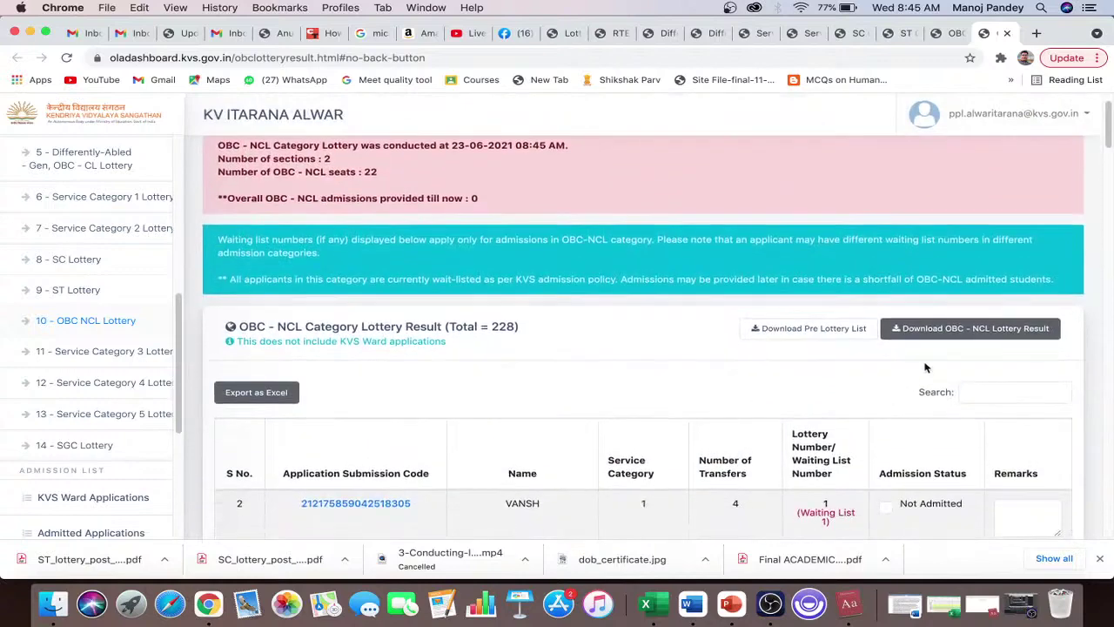
{"action": "left_click", "coordinate": [958, 328]}
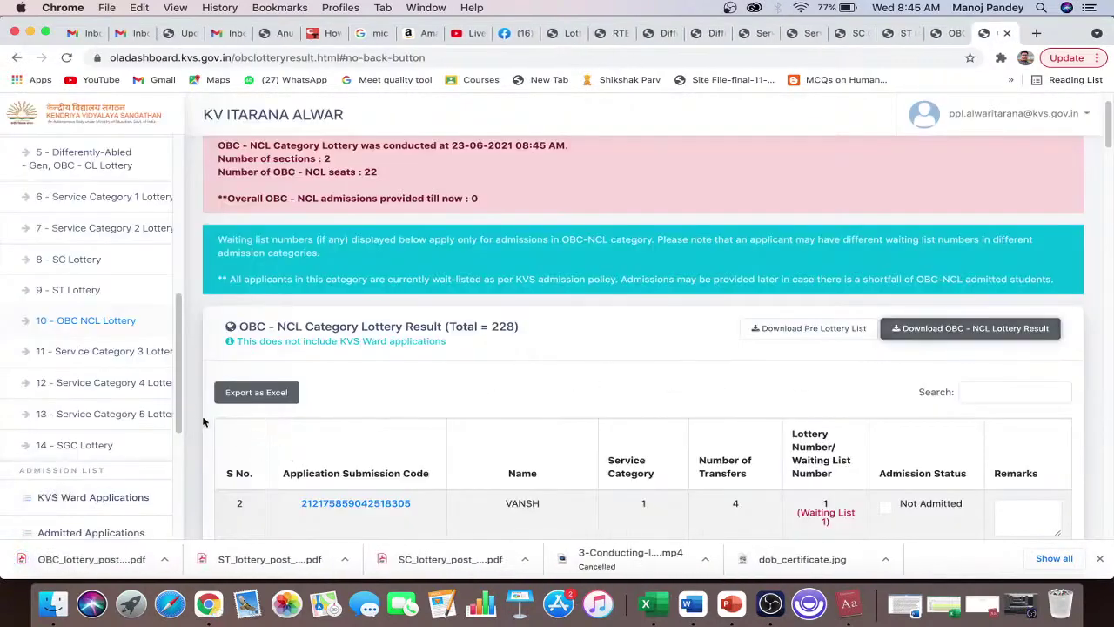
- Conduct the Service Category 3 lottery, accepting the confirmation and the important information notice, and download its lottery result
{"action": "left_click", "coordinate": [133, 359]}
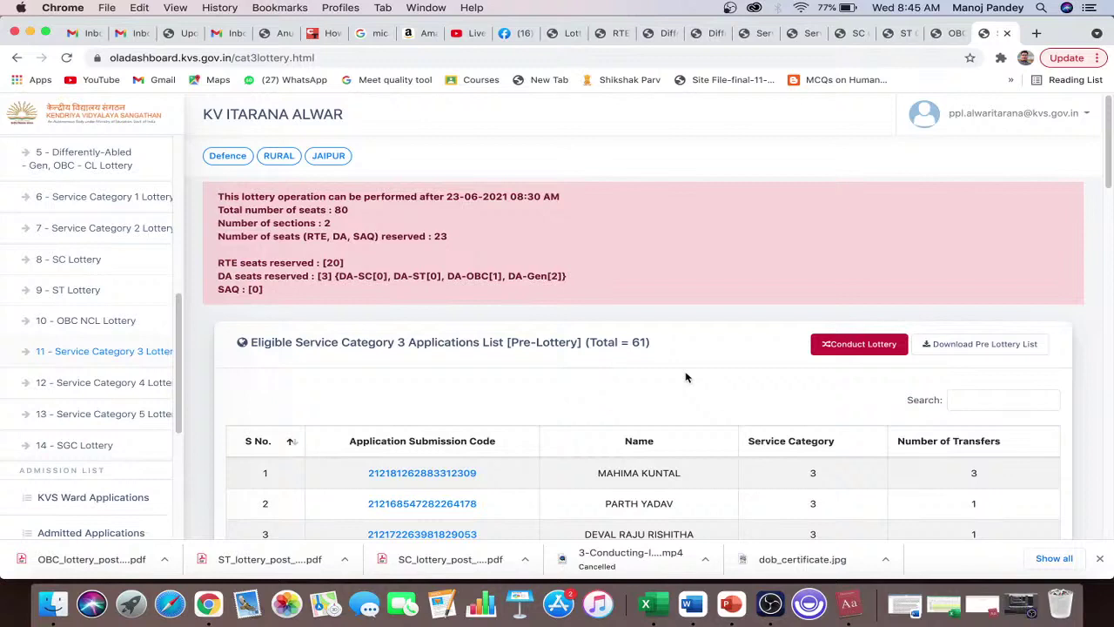
{"action": "left_click", "coordinate": [856, 345]}
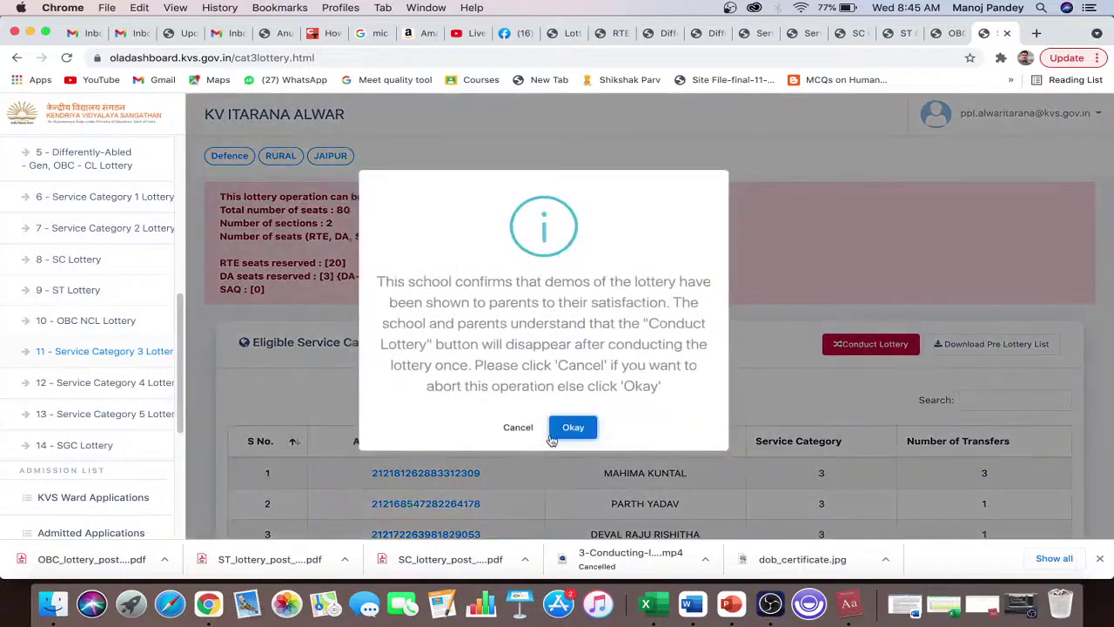
{"action": "left_click", "coordinate": [564, 428]}
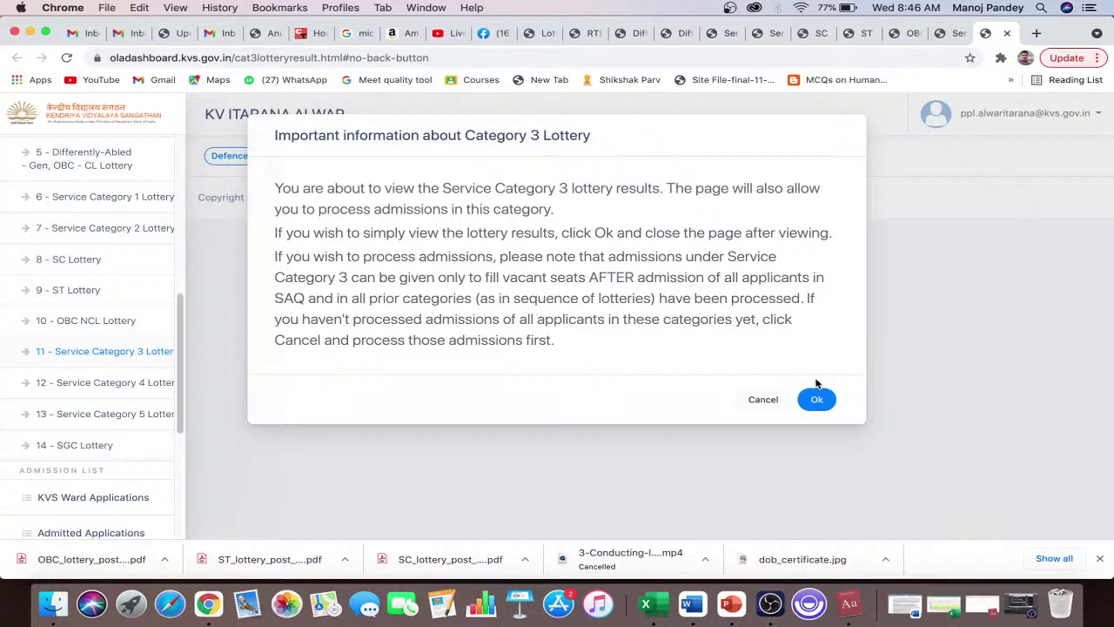
{"action": "left_click", "coordinate": [817, 400]}
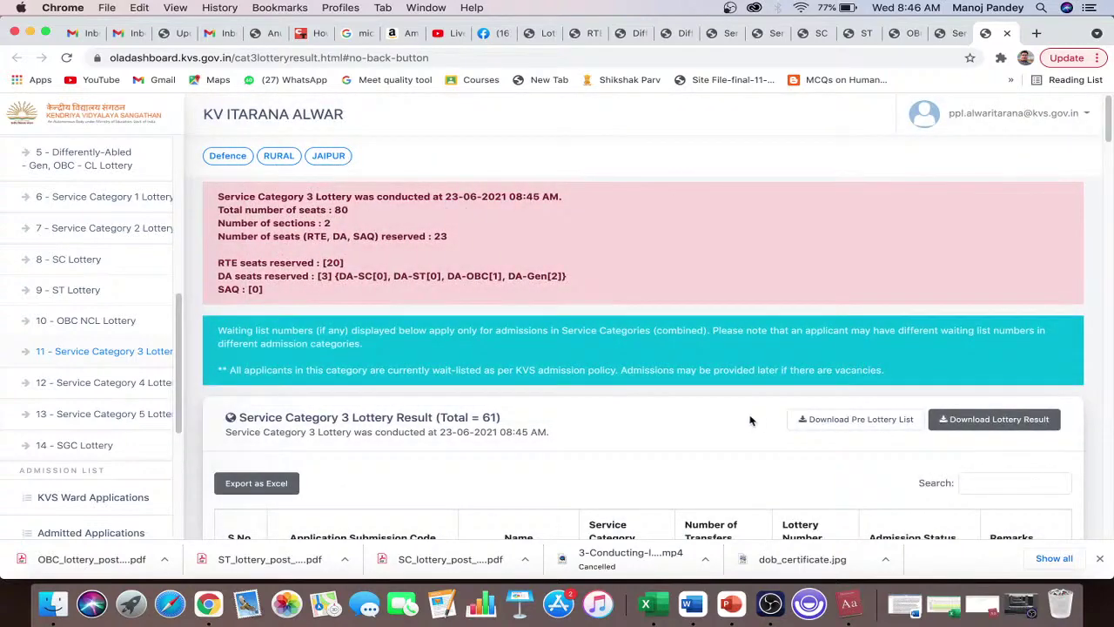
{"action": "left_click", "coordinate": [973, 426]}
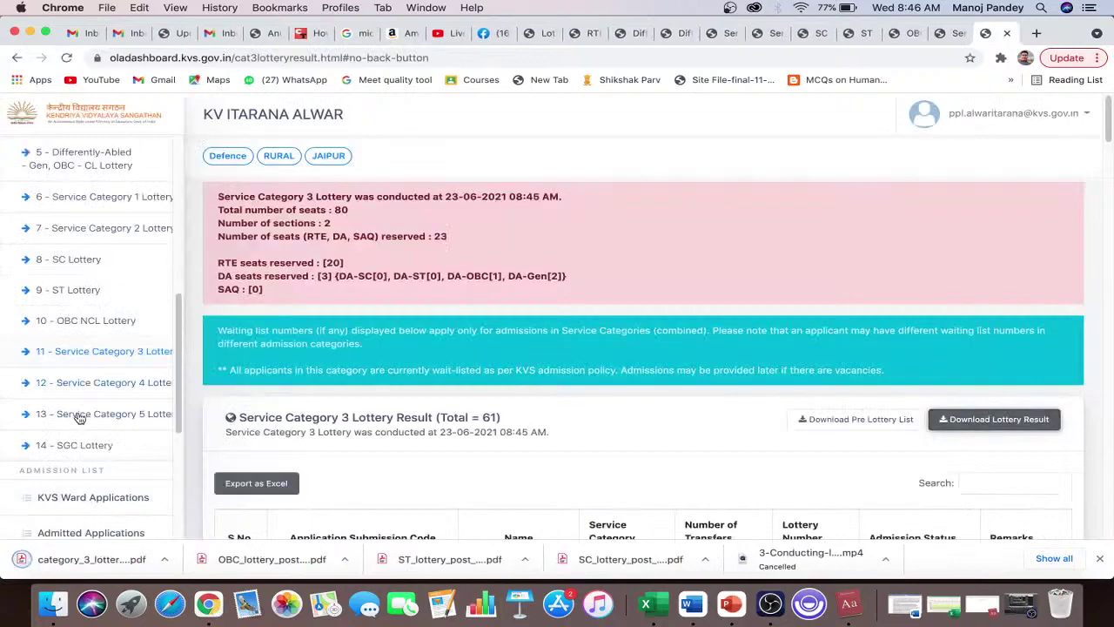
- Conduct the Service Category 4 lottery, accepting the confirmation and the important information notice, and download its lottery result
{"action": "left_click", "coordinate": [117, 389]}
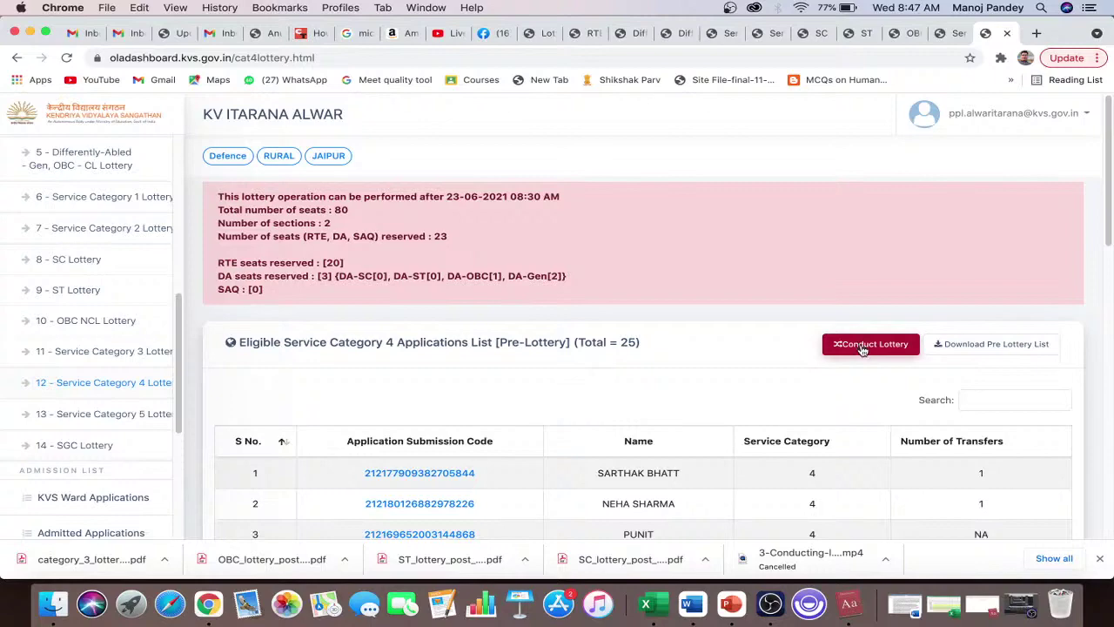
{"action": "left_click", "coordinate": [862, 347]}
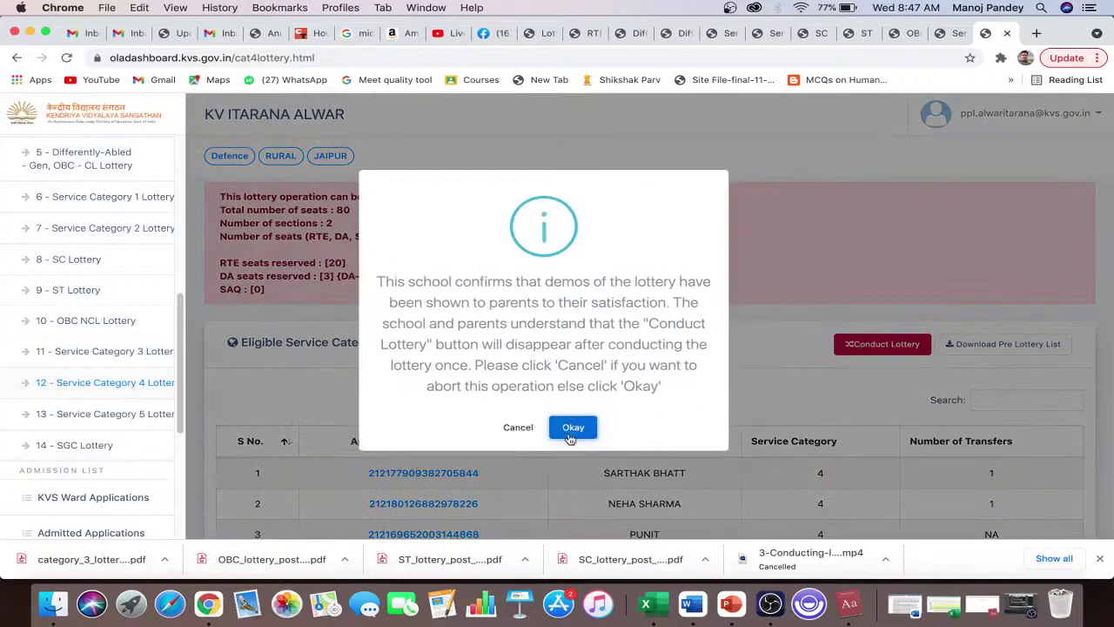
{"action": "left_click", "coordinate": [572, 428]}
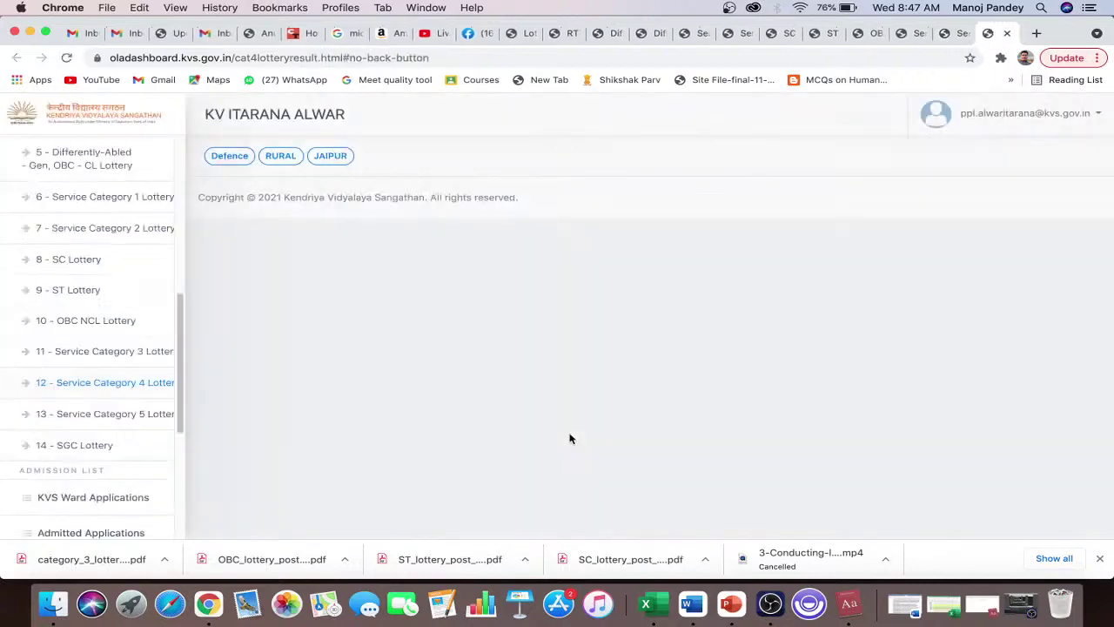
{"action": "left_click", "coordinate": [817, 400]}
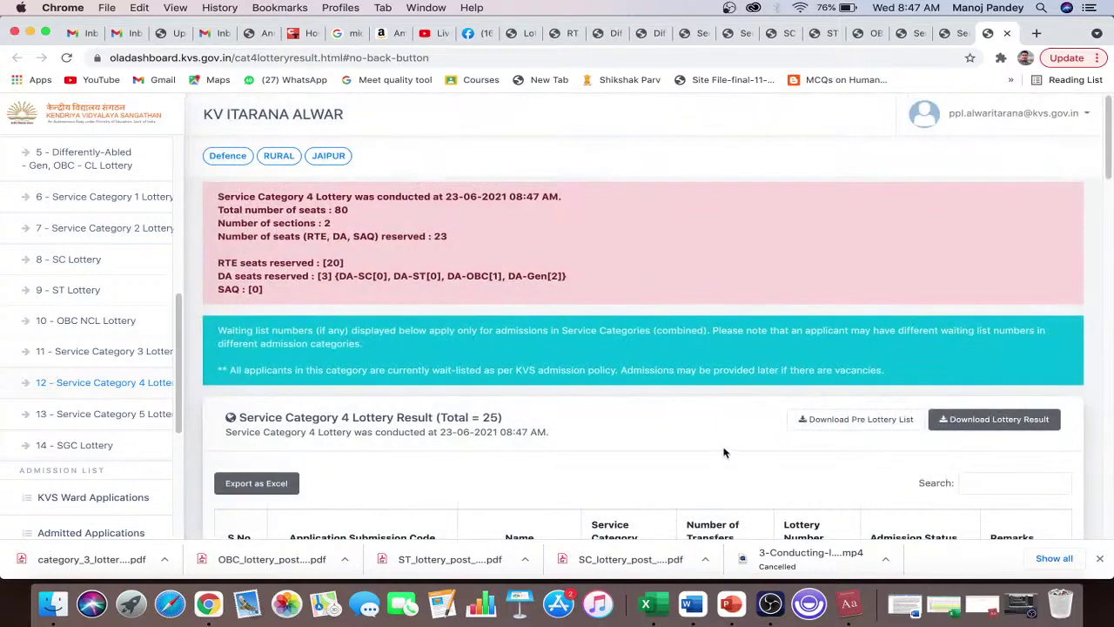
{"action": "scroll", "coordinate": [722, 443], "scroll_direction": "down", "scroll_amount": 3}
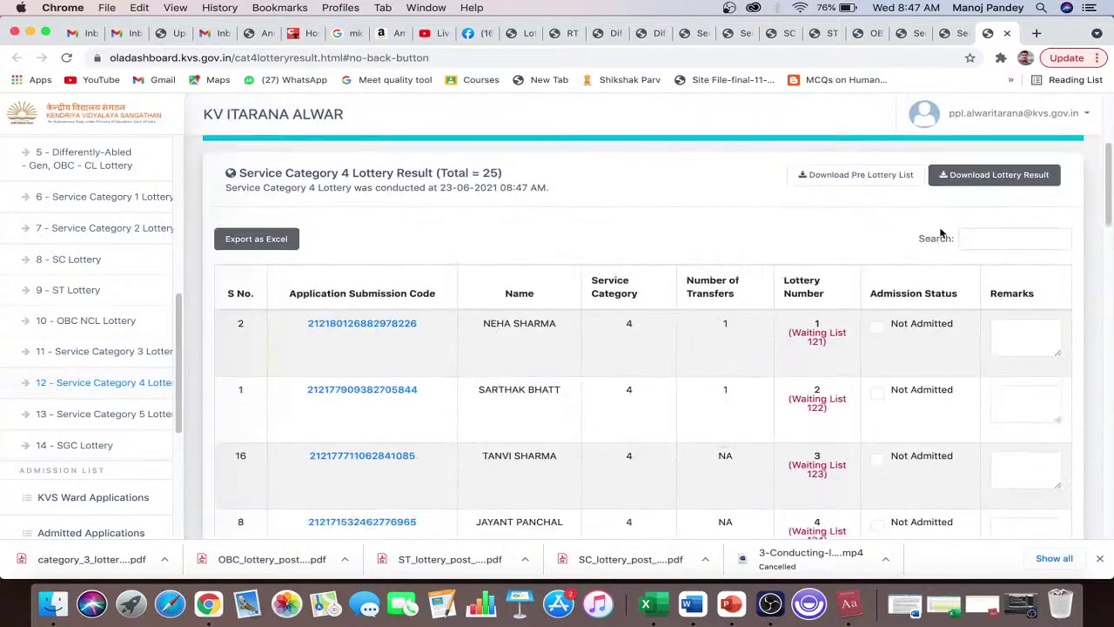
{"action": "left_click", "coordinate": [960, 178]}
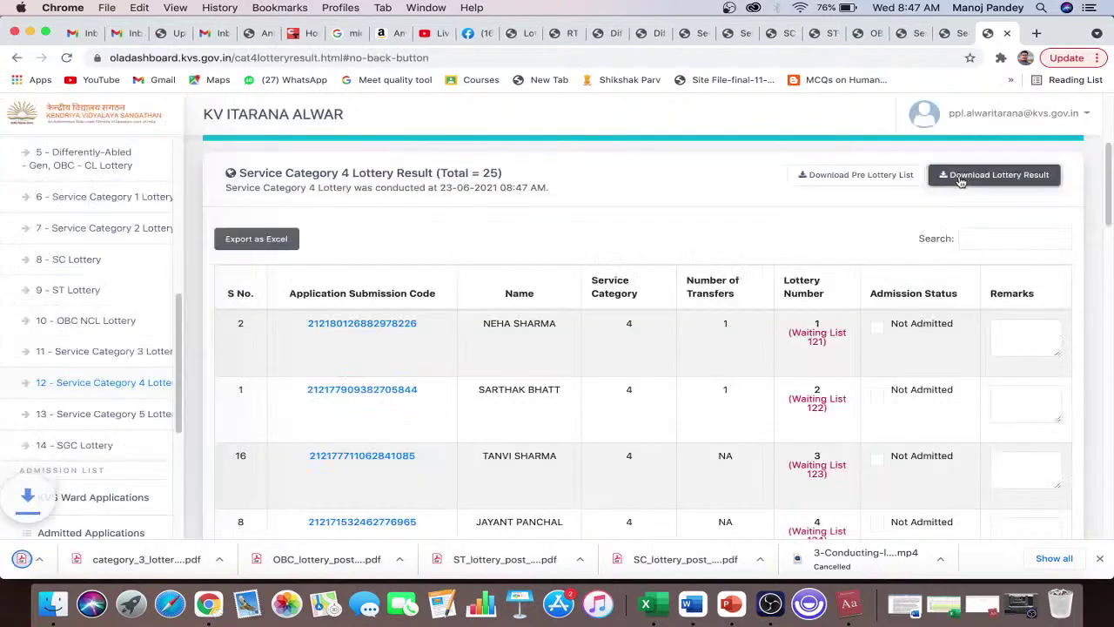
- Conduct the Service Category 5 lottery, accepting the confirmation and the important information notice, and download its lottery result
{"action": "left_click", "coordinate": [131, 418]}
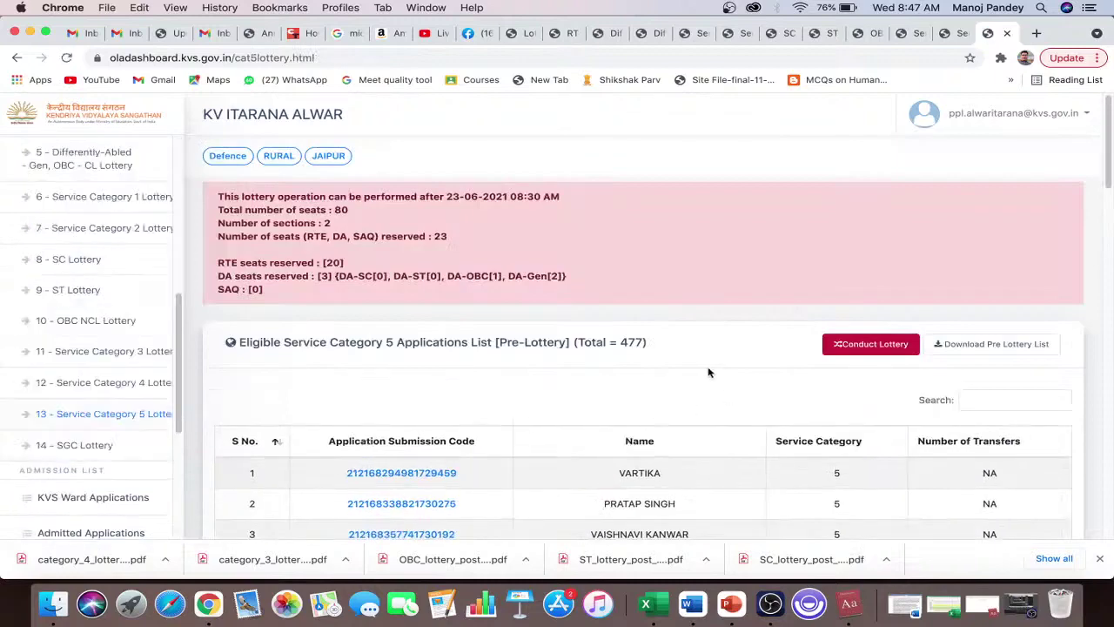
{"action": "scroll", "coordinate": [709, 371], "scroll_direction": "down", "scroll_amount": 1}
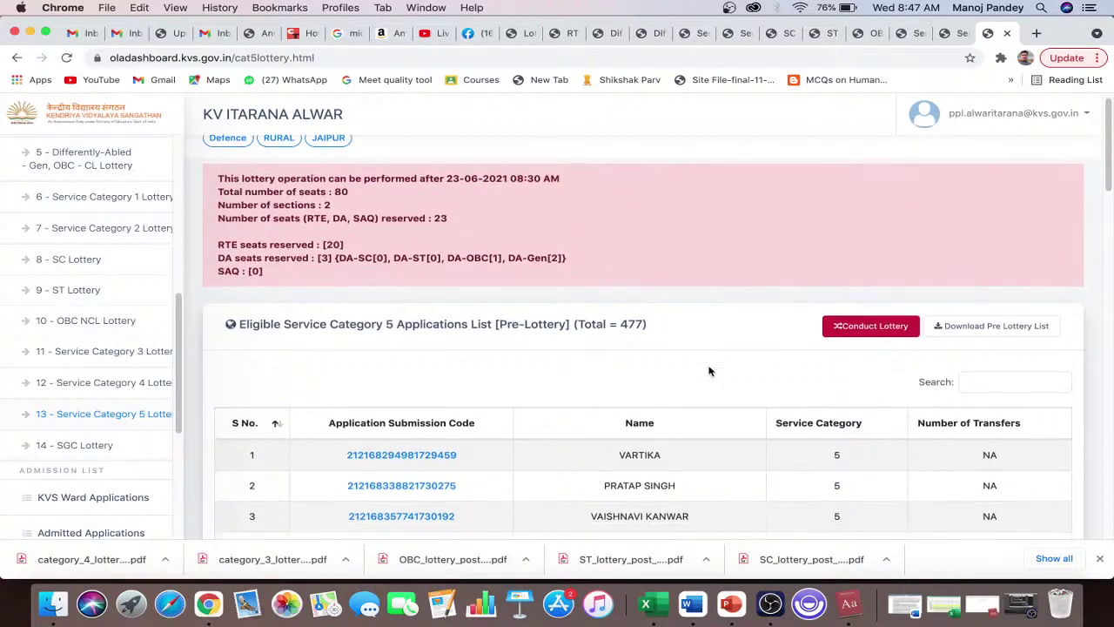
{"action": "left_click", "coordinate": [855, 328]}
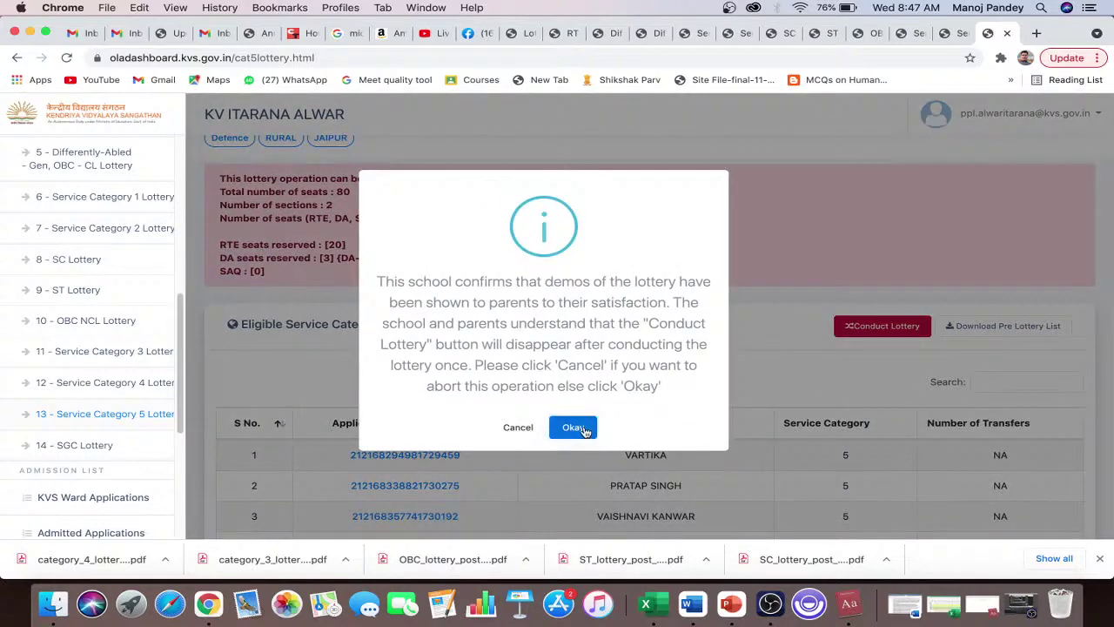
{"action": "left_click", "coordinate": [574, 428]}
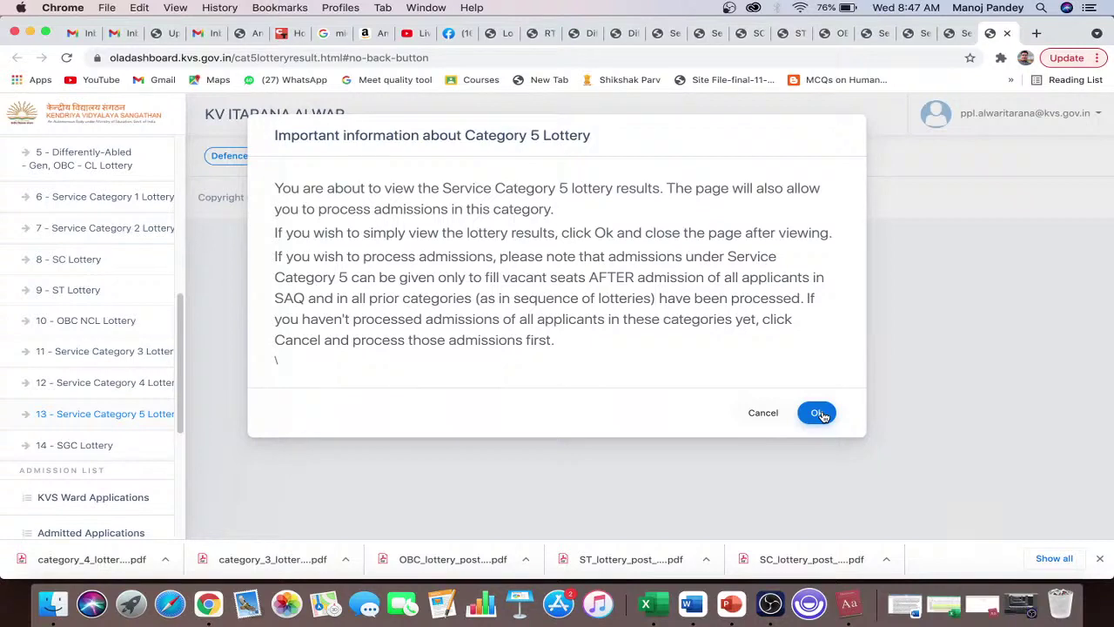
{"action": "left_click", "coordinate": [819, 414]}
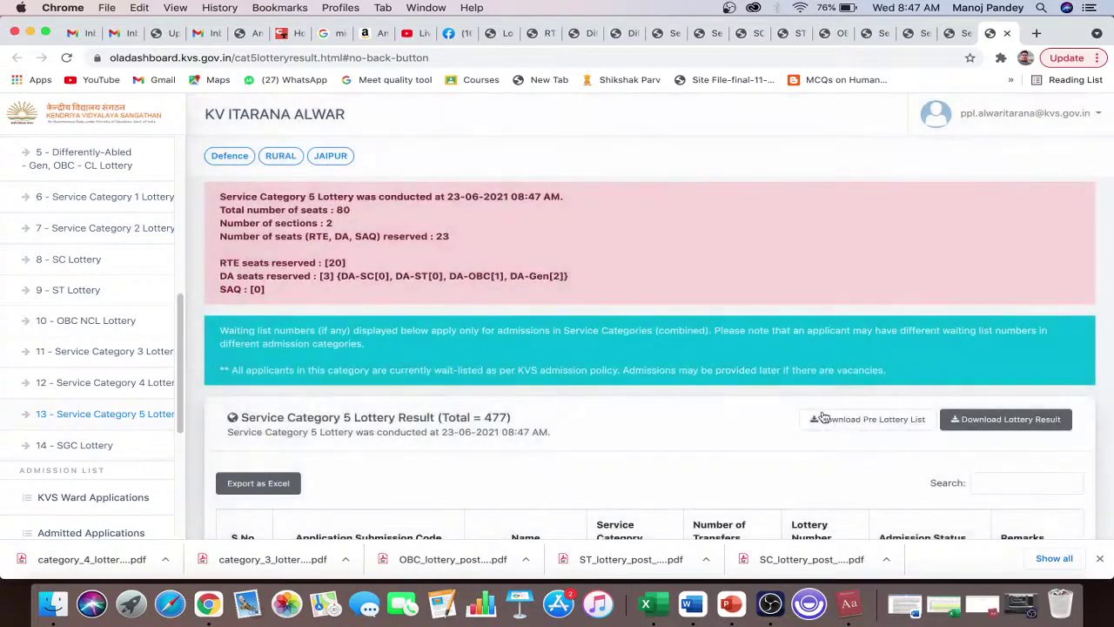
{"action": "scroll", "coordinate": [753, 444], "scroll_direction": "down", "scroll_amount": 3}
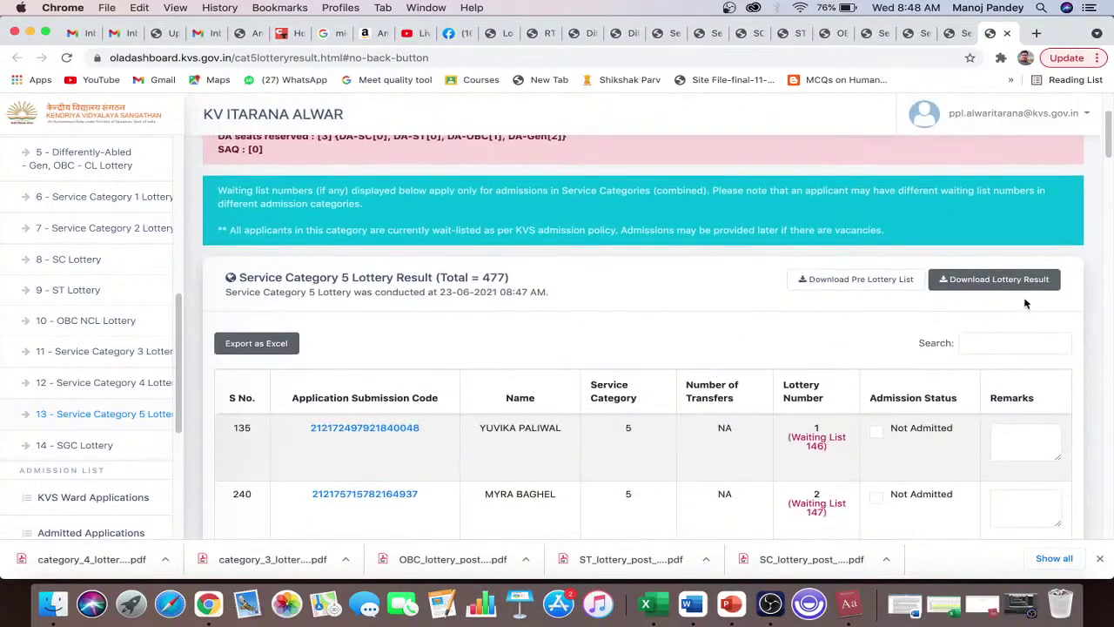
{"action": "left_click", "coordinate": [1004, 281]}
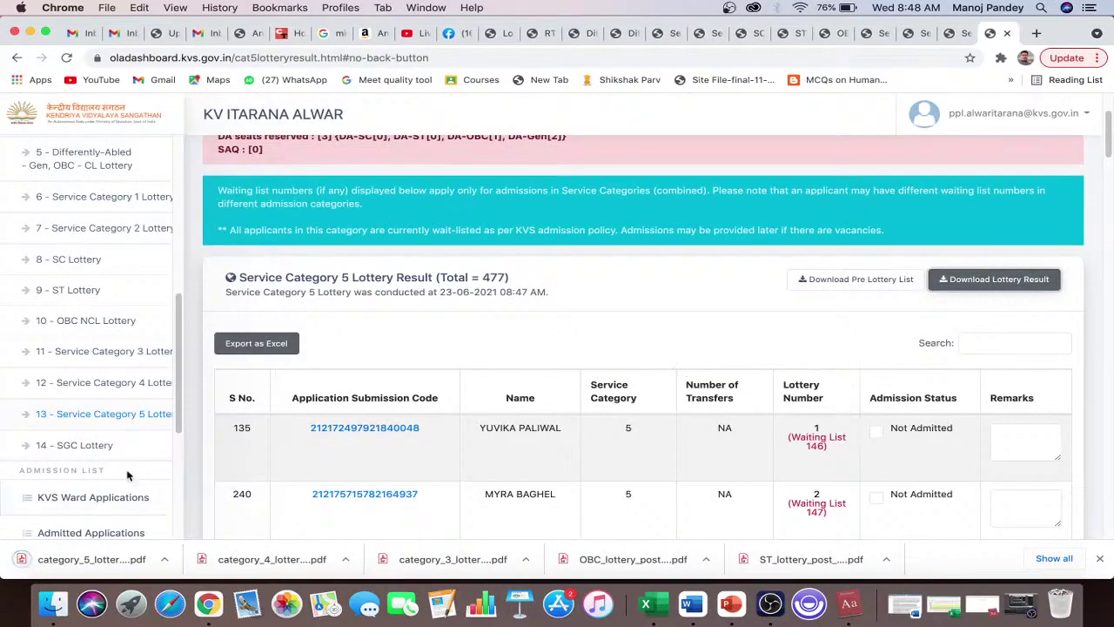
- Conduct the SGC lottery for the eligible single girl child applications and download the SGC lottery result
{"action": "scroll", "coordinate": [103, 341], "scroll_direction": "down", "scroll_amount": 5}
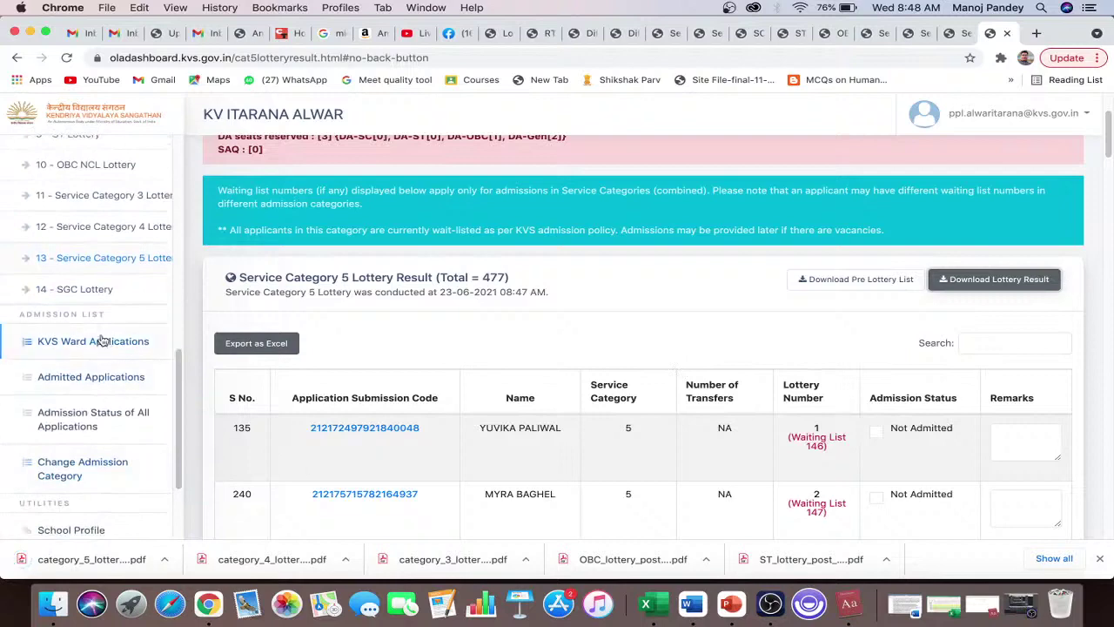
{"action": "left_click", "coordinate": [89, 289]}
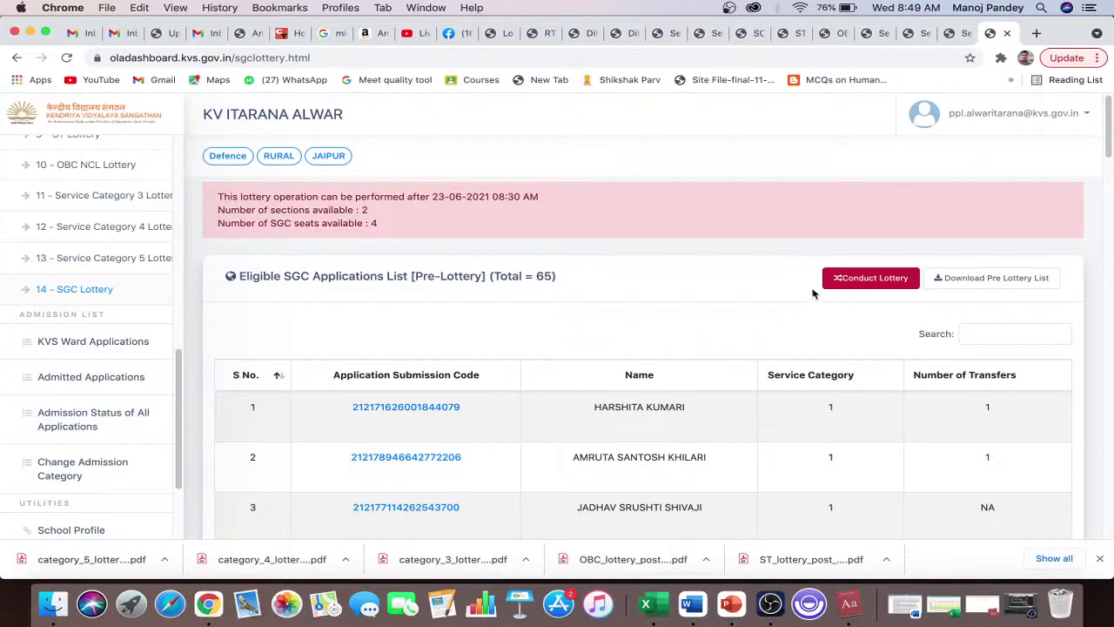
{"action": "left_click", "coordinate": [859, 278]}
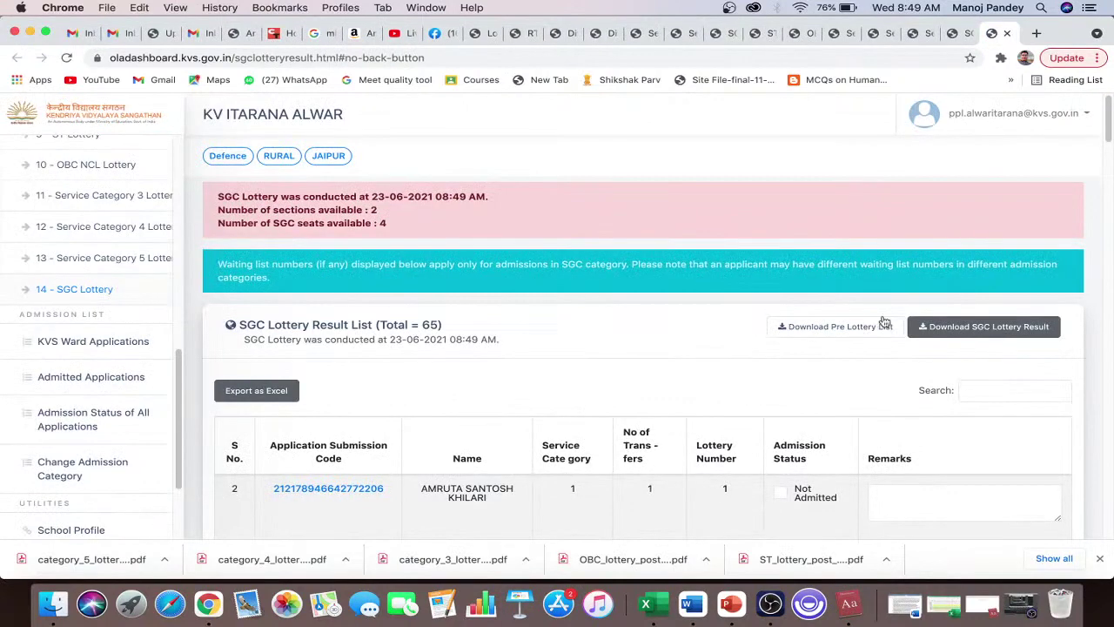
{"action": "left_click", "coordinate": [951, 328]}
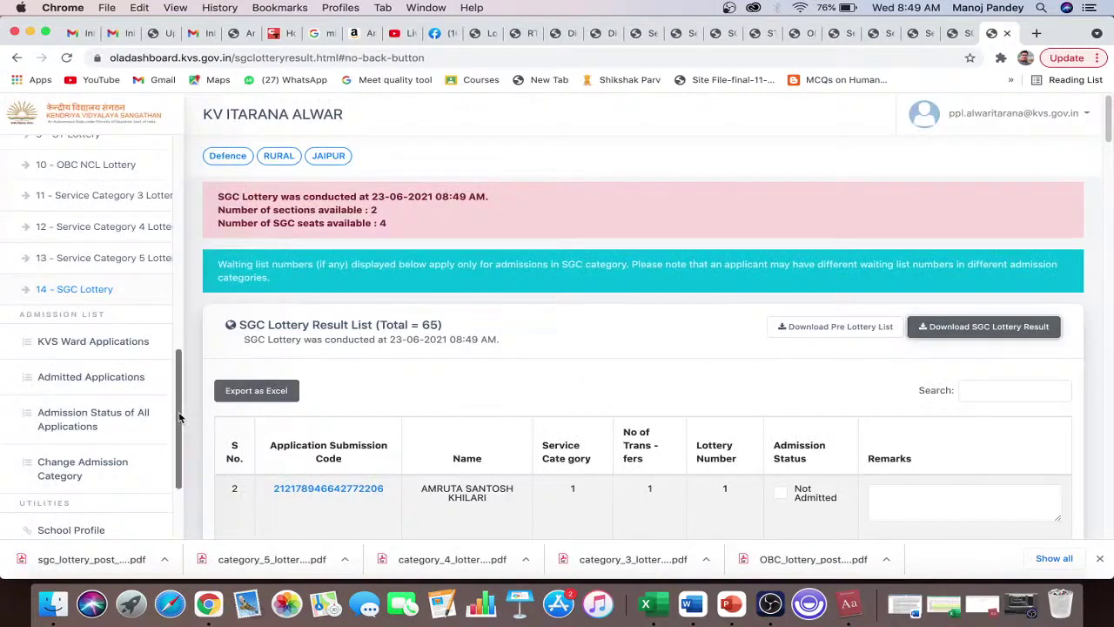
- Review the applications and their admission status in the KVS Ward Applications list, and switch to the OBS window
{"action": "left_click_drag", "start_coordinate": [181, 418], "coordinate": [179, 427]}
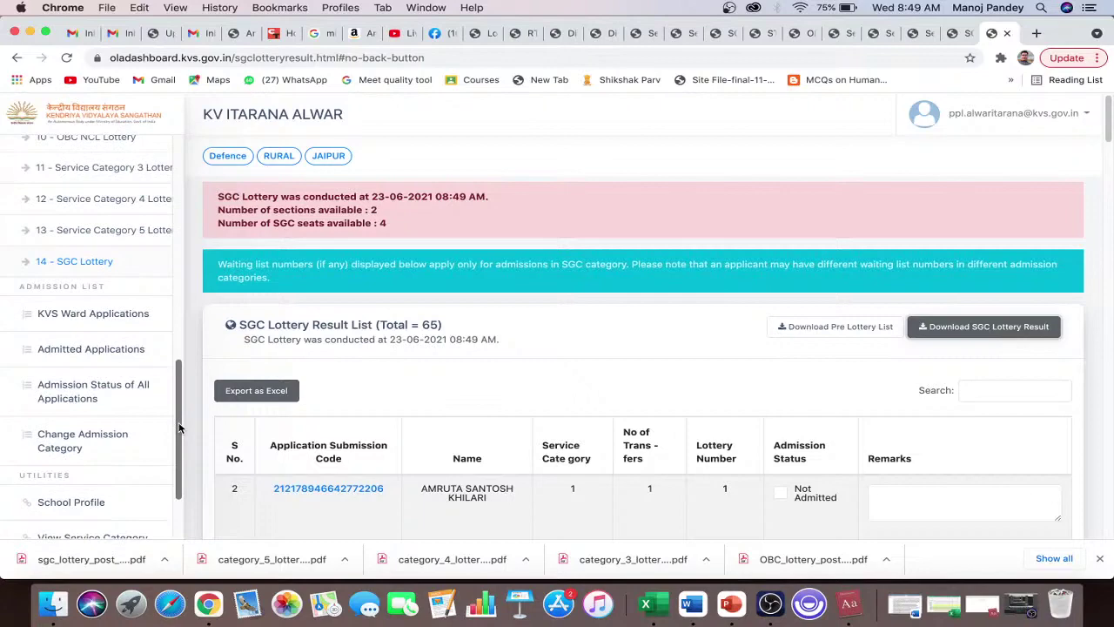
{"action": "left_click", "coordinate": [85, 320]}
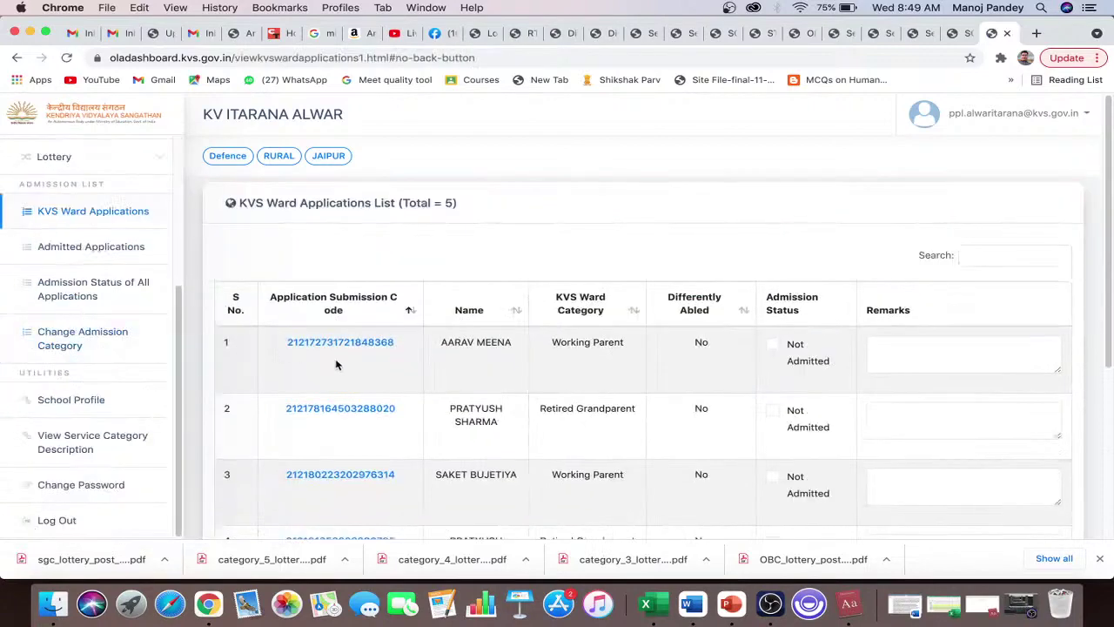
{"action": "scroll", "coordinate": [339, 366], "scroll_direction": "down", "scroll_amount": 3}
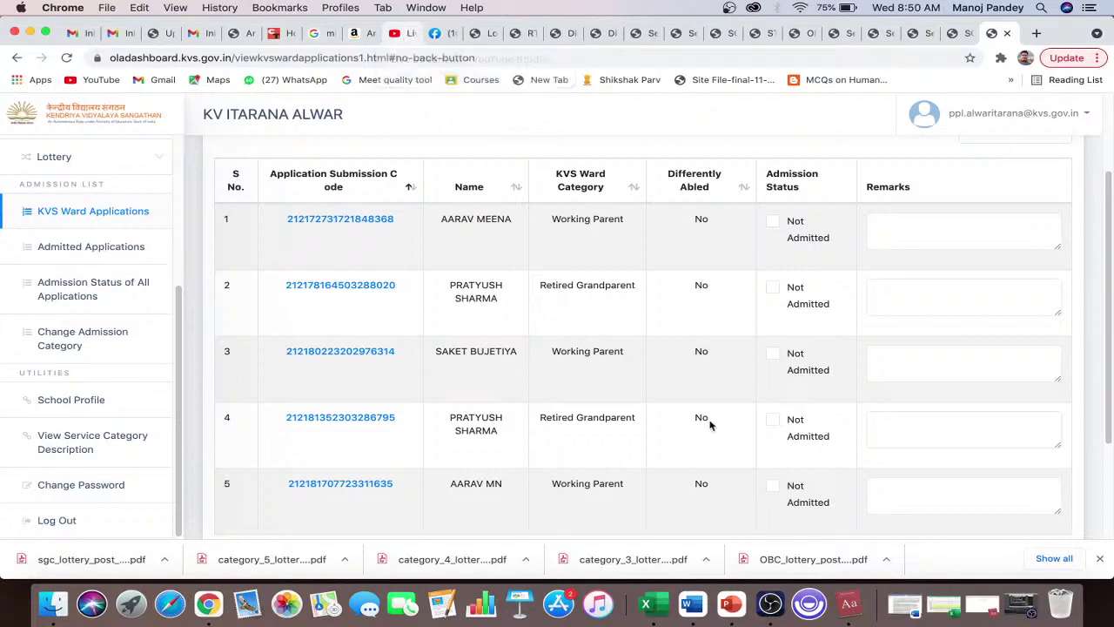
{"action": "left_click", "coordinate": [1030, 609]}
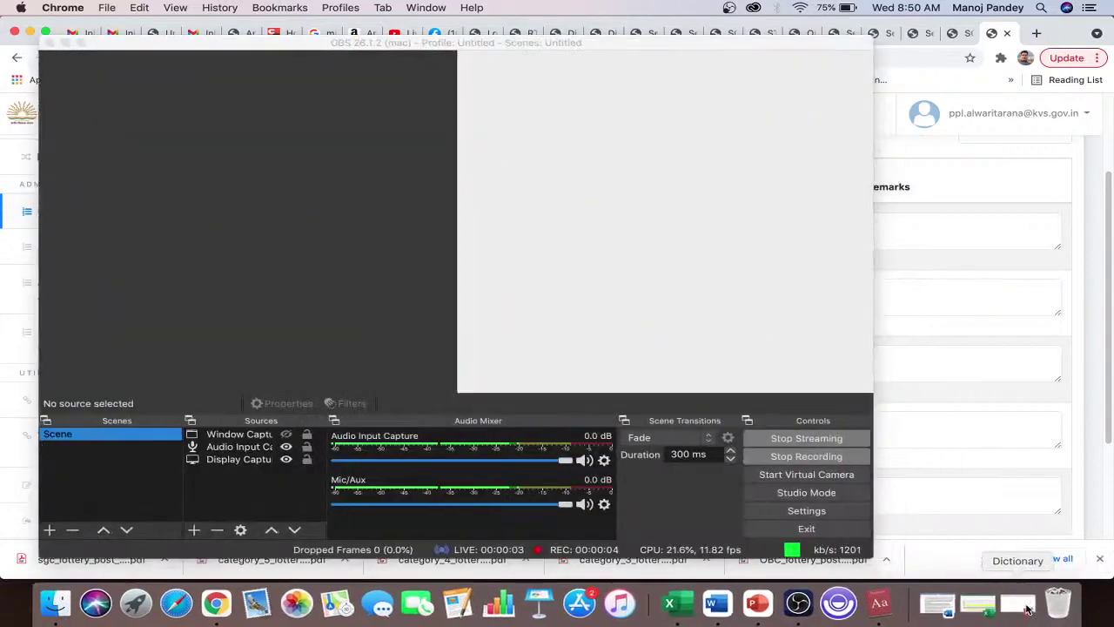